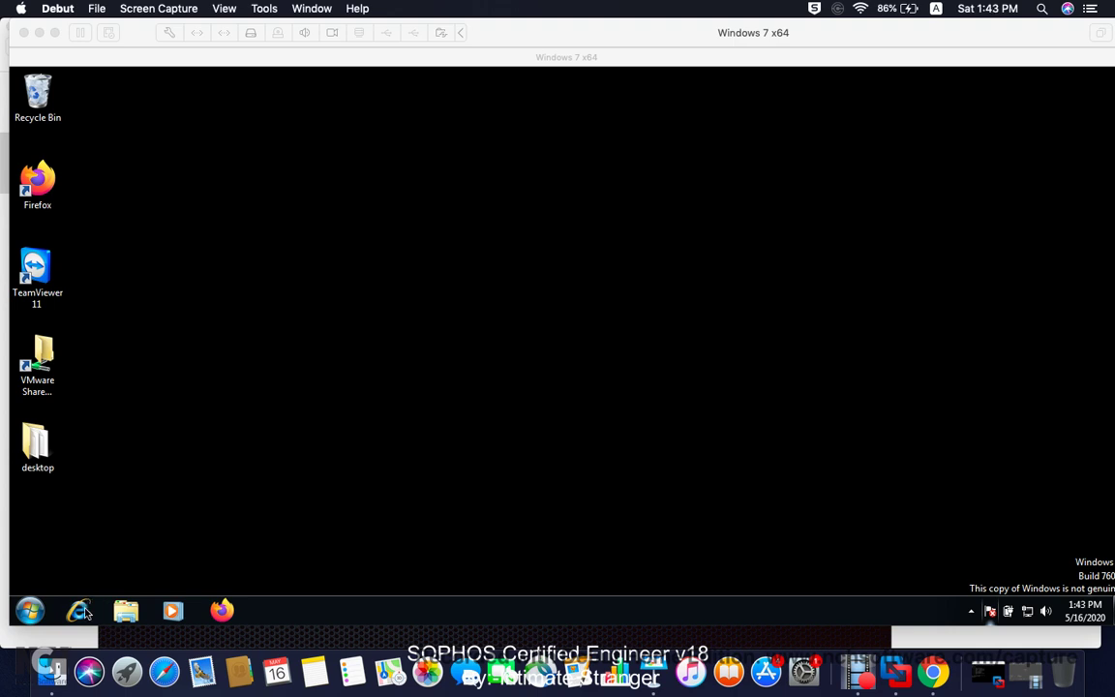
Step: Start Internet Explorer in the Windows 7 x64 VM so the MSN homepage loads
{"action": "left_click", "coordinate": [229, 471]}
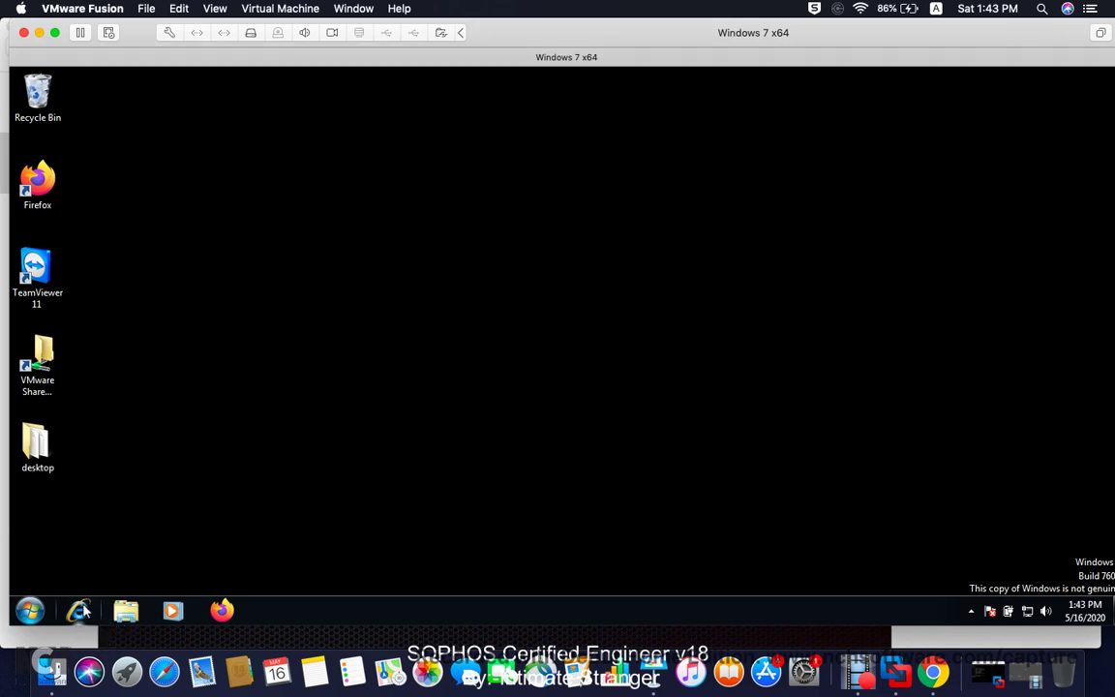
{"action": "left_click", "coordinate": [79, 608]}
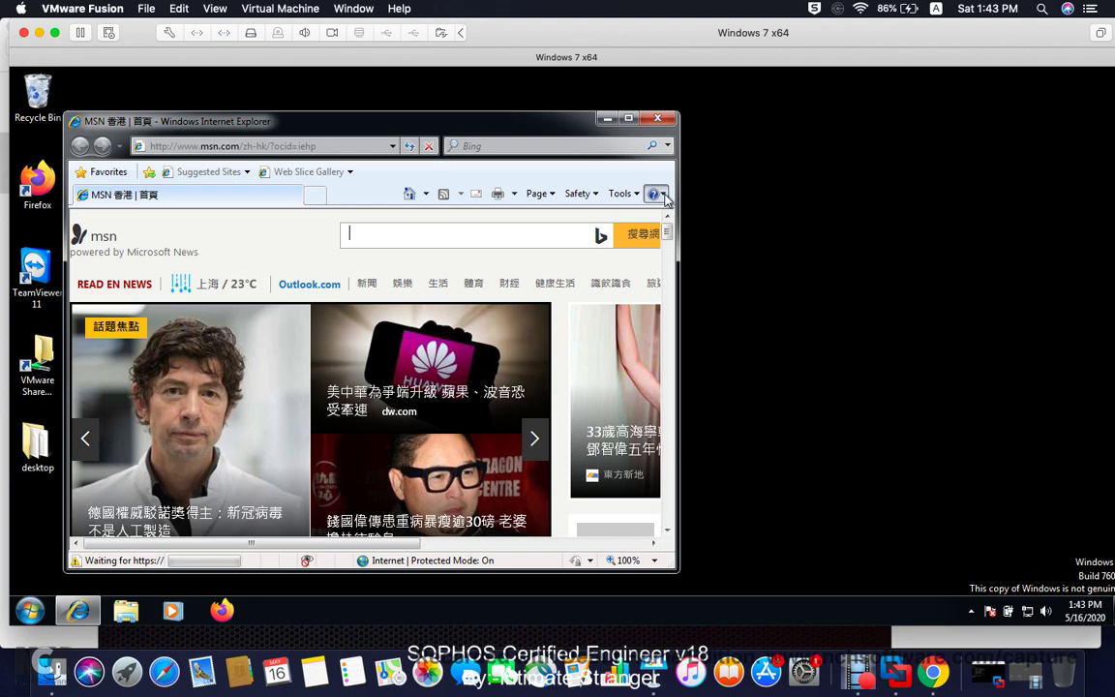
{"action": "left_click", "coordinate": [629, 118]}
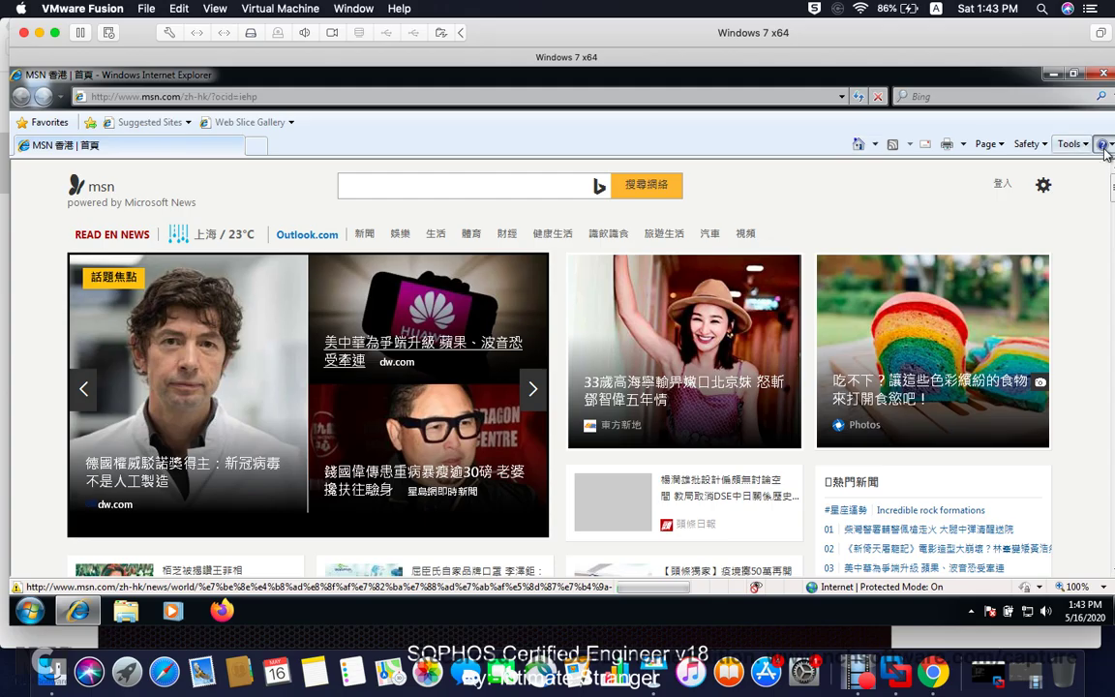
{"action": "left_click", "coordinate": [1102, 145]}
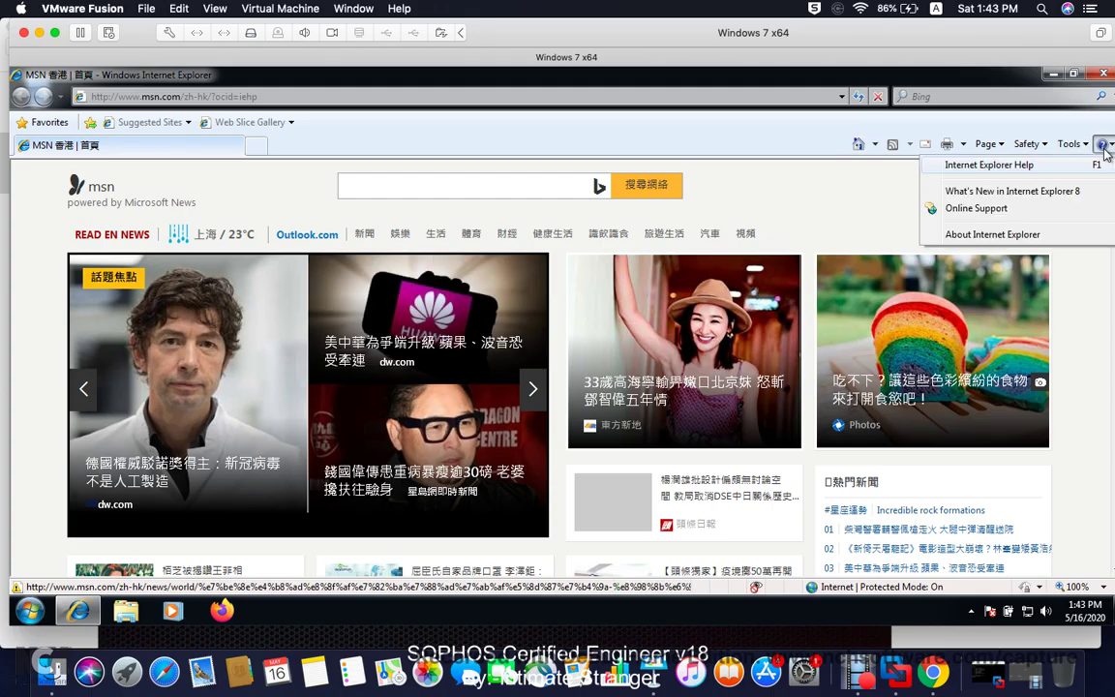
{"action": "left_click", "coordinate": [393, 96]}
{"action": "type", "text": "htt"}
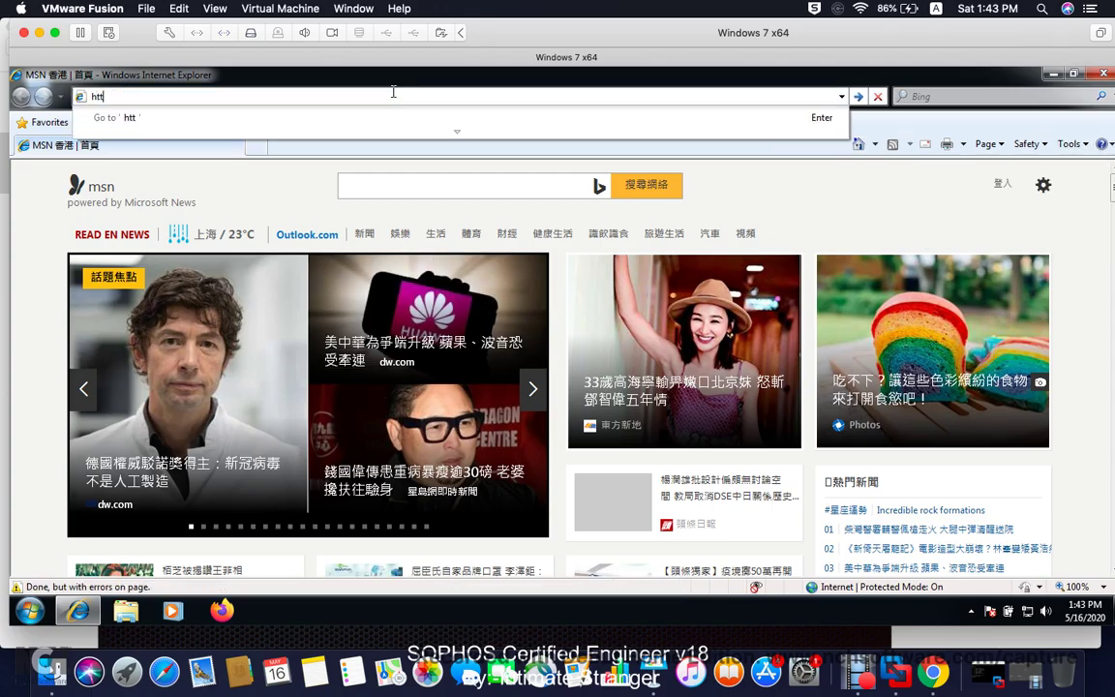
{"action": "type", "text": "ps://"}
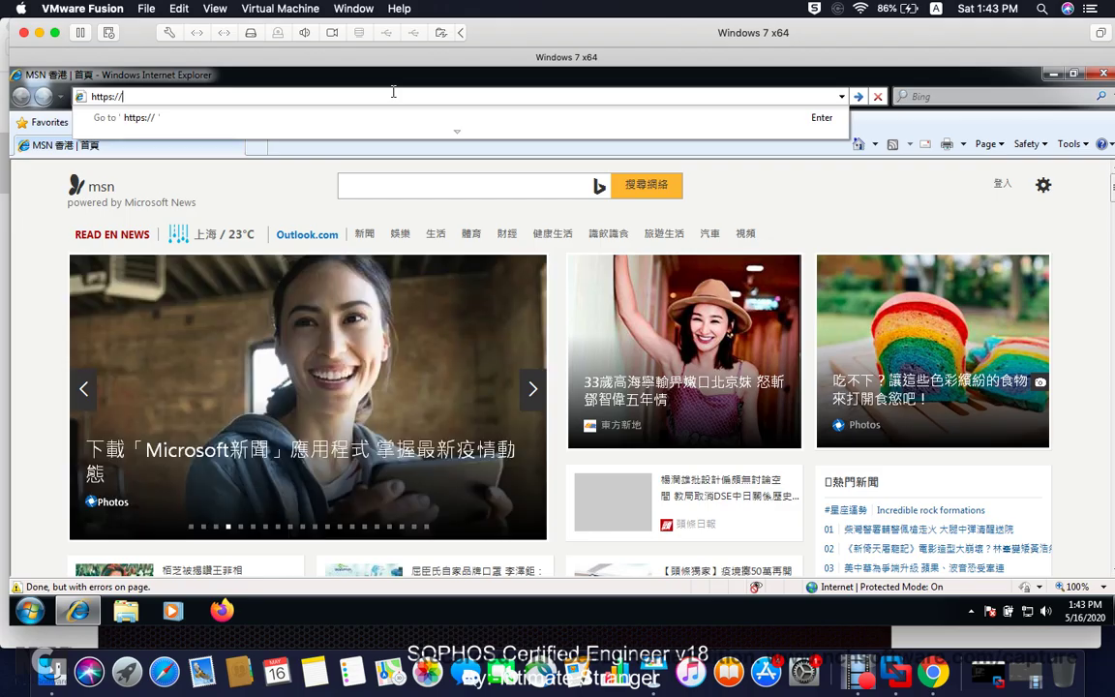
{"action": "type", "text": "192.168.0.230"}
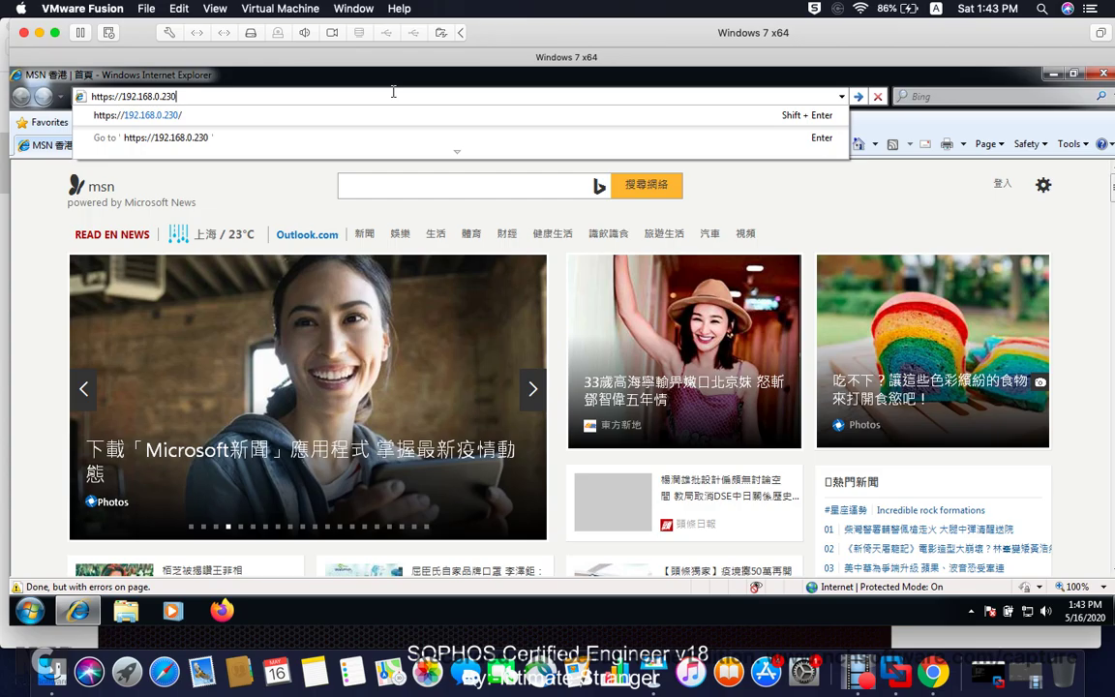
{"action": "type", "text": ":443"}
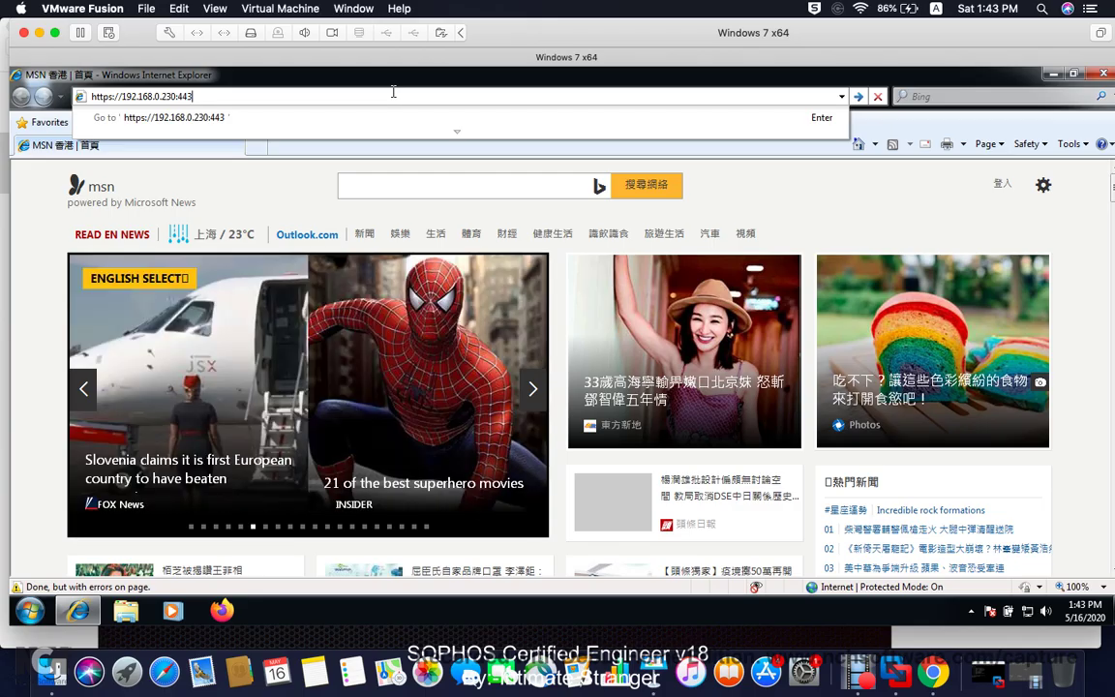
{"action": "key", "text": "Return"}
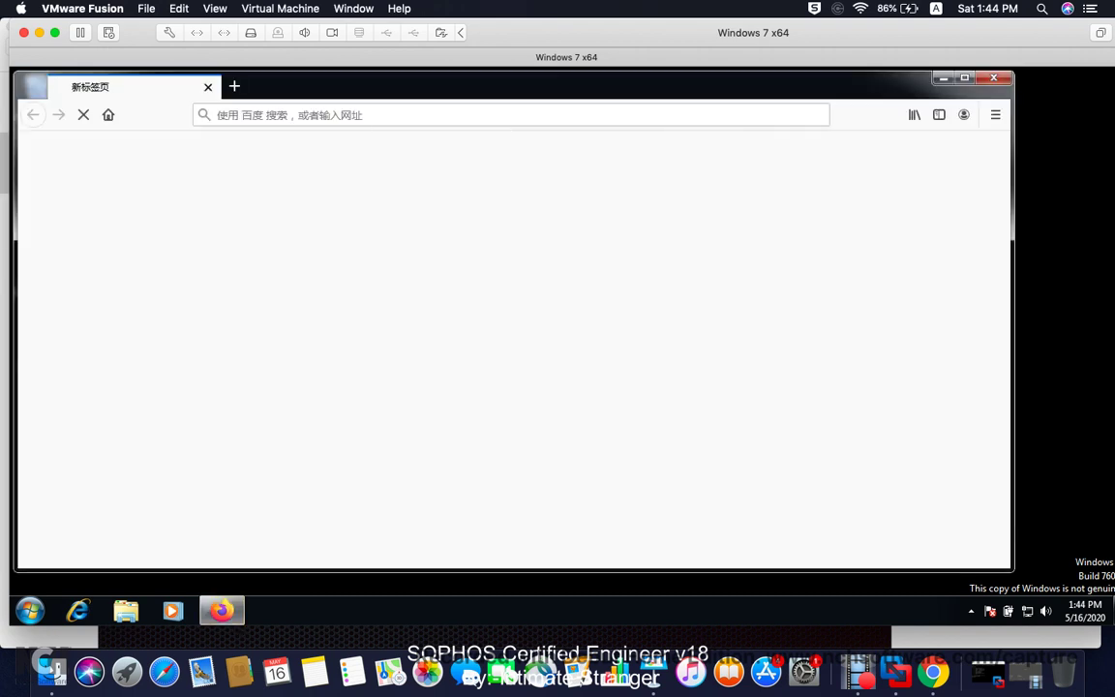
{"action": "left_click", "coordinate": [369, 117]}
{"action": "type", "text": "htt"}
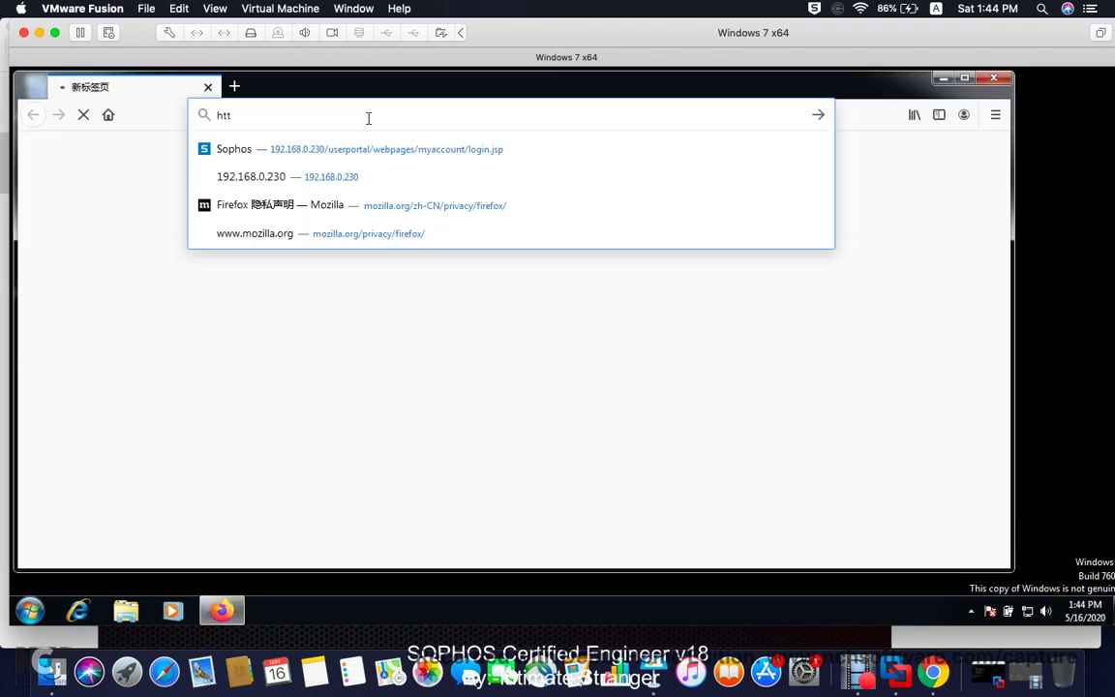
{"action": "type", "text": "p"}
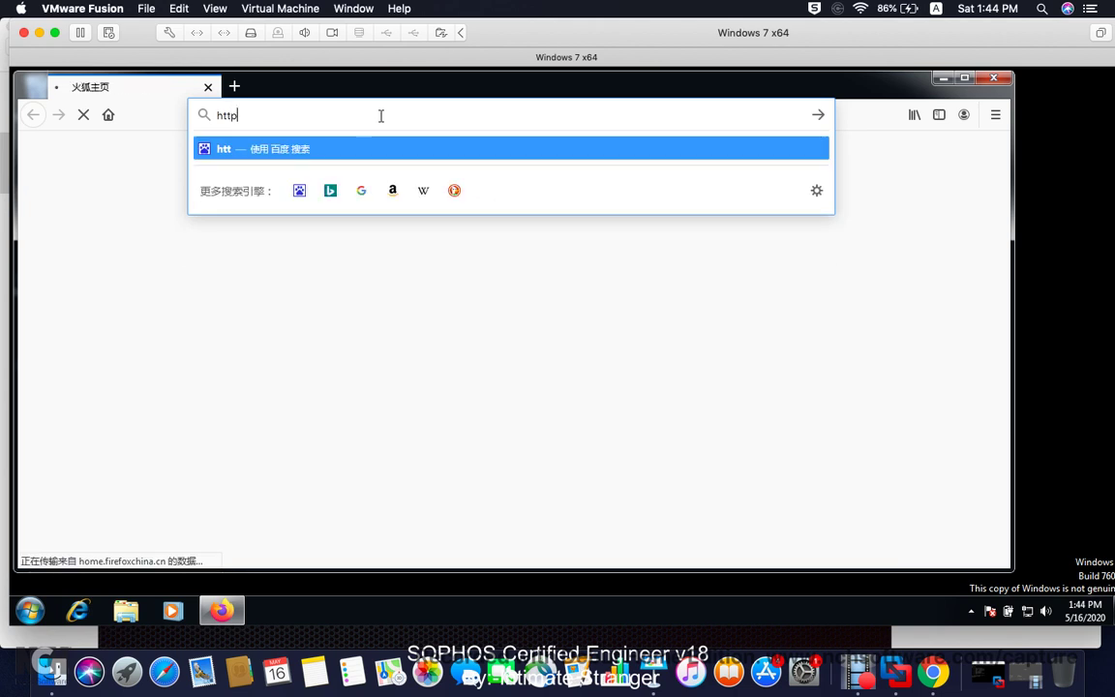
{"action": "type", "text": "s://"}
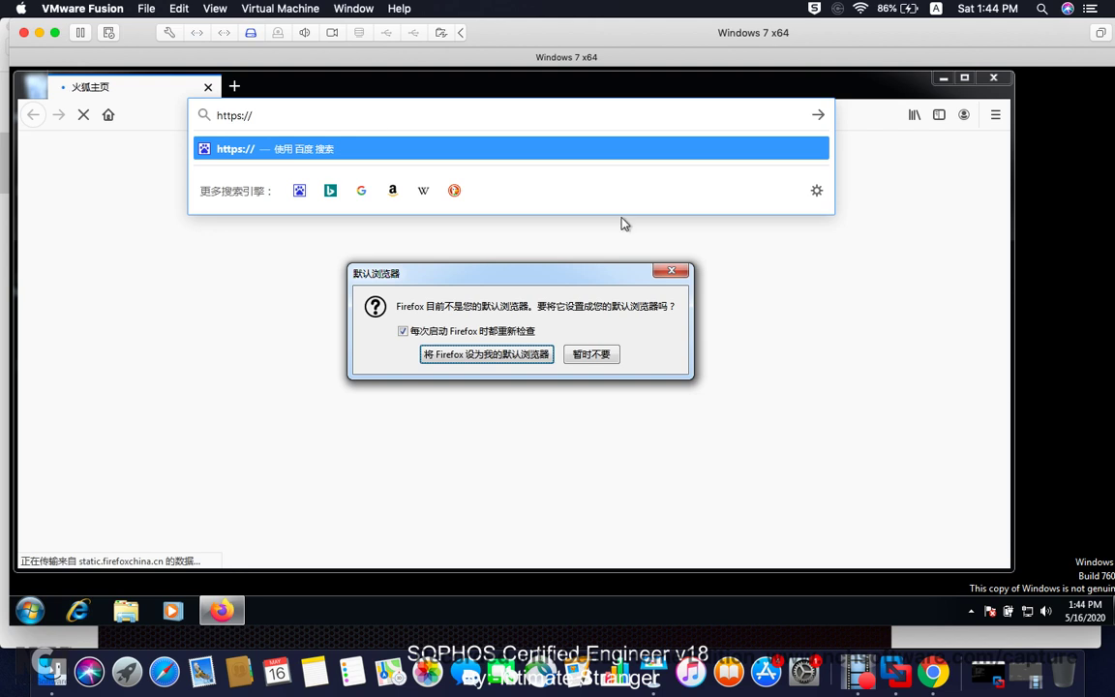
{"action": "left_click", "coordinate": [591, 354]}
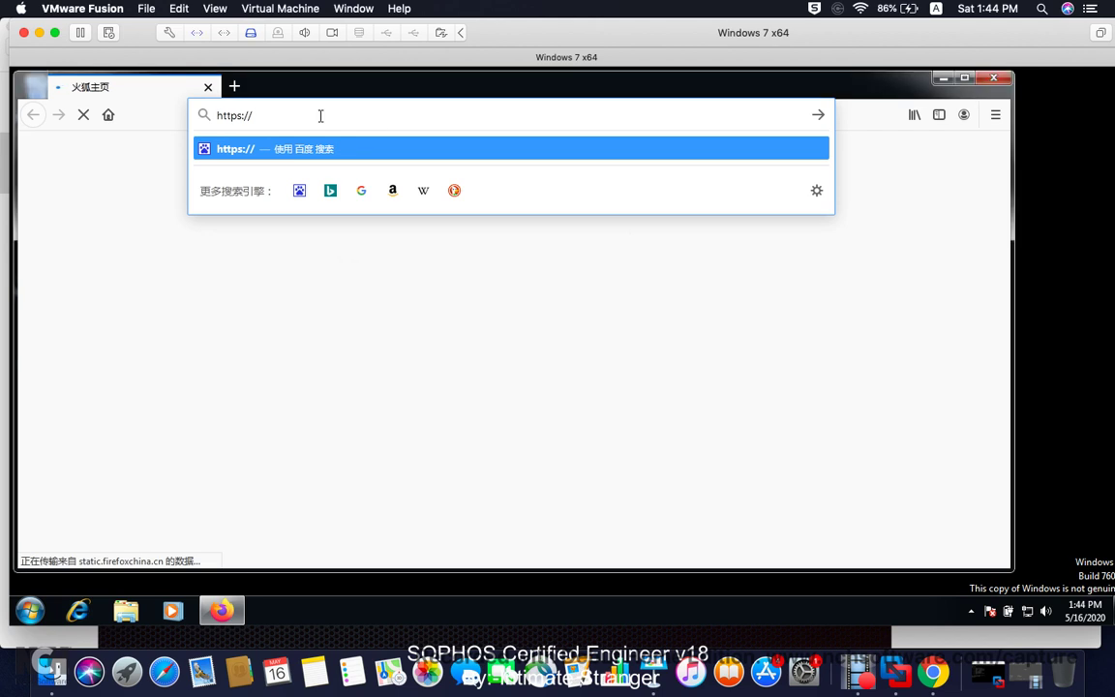
{"action": "type", "text": "192.168.0.230/"}
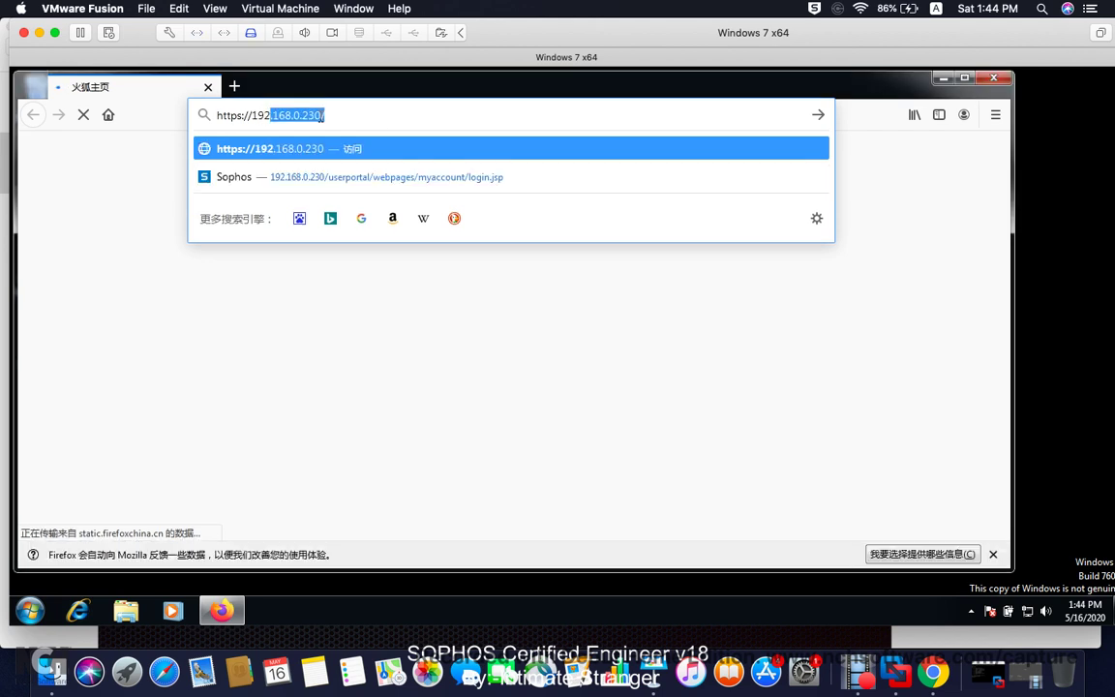
{"action": "key", "text": "Return"}
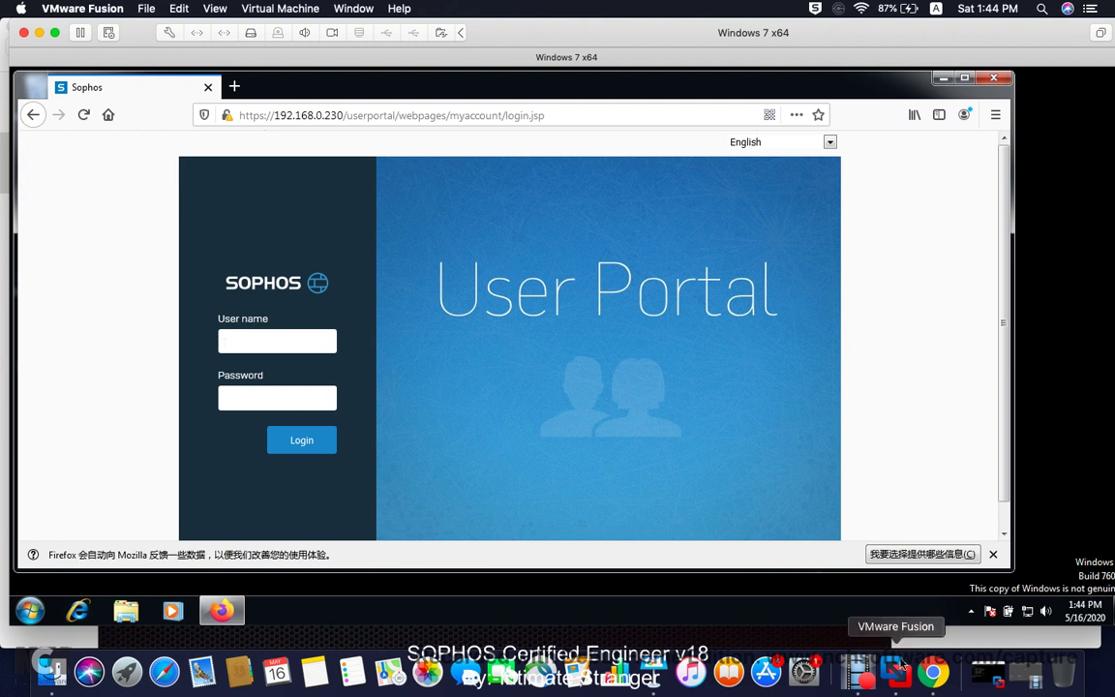
Step: Switch to the firewall admin console and open Authentication > Users
{"action": "left_click", "coordinate": [933, 670]}
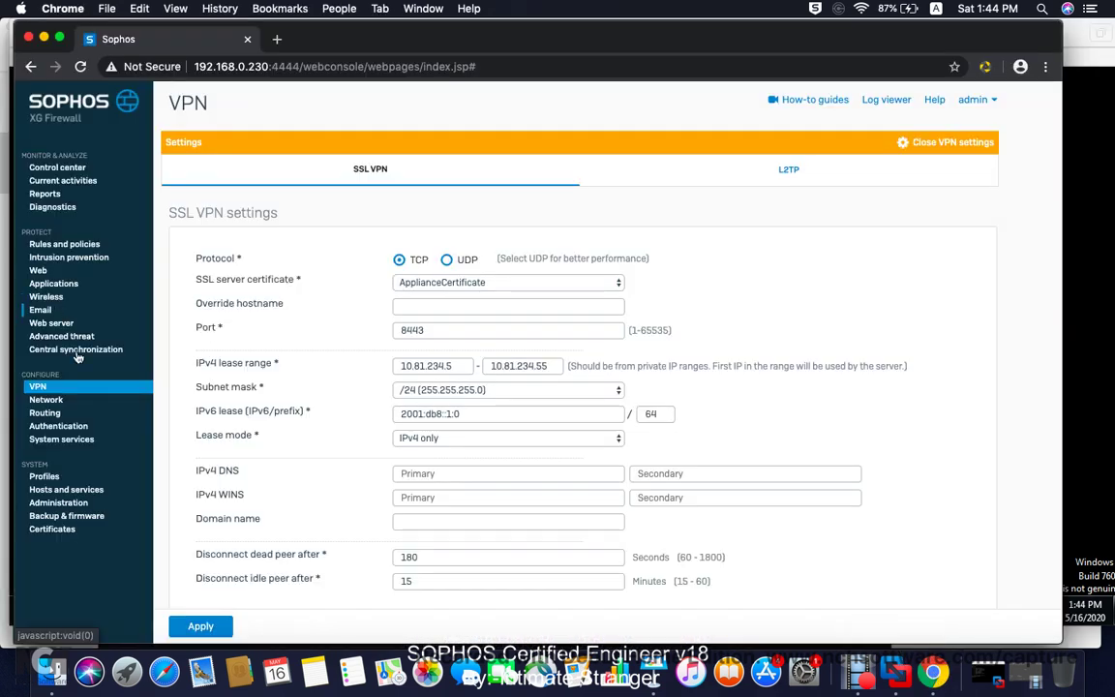
{"action": "left_click", "coordinate": [70, 428]}
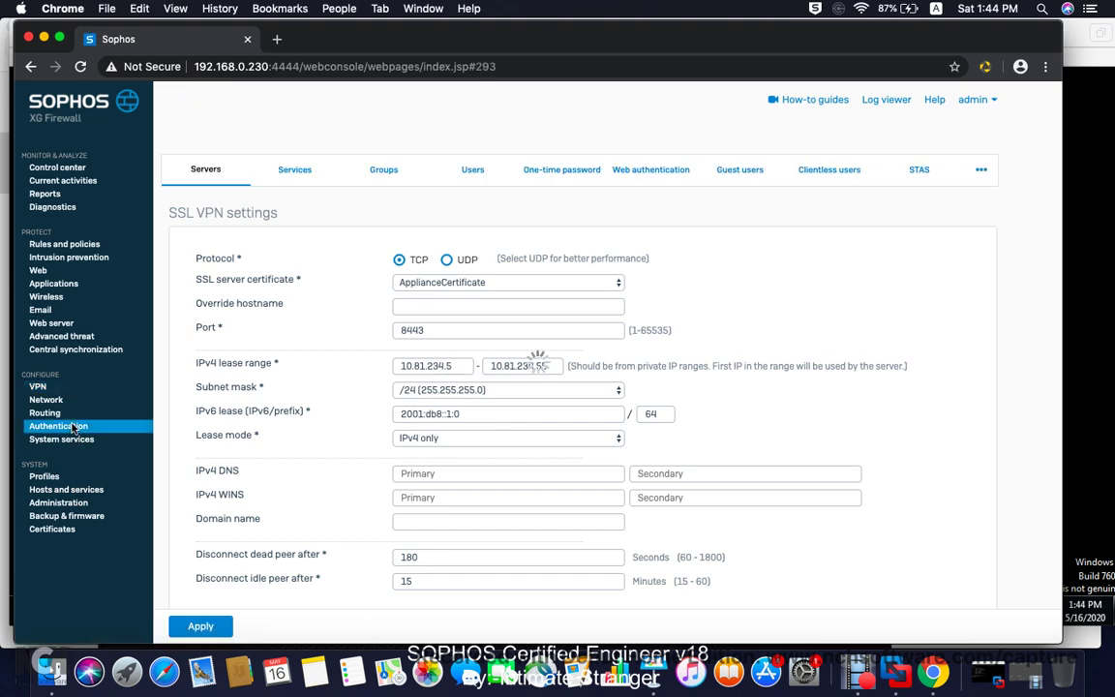
{"action": "left_click", "coordinate": [472, 173]}
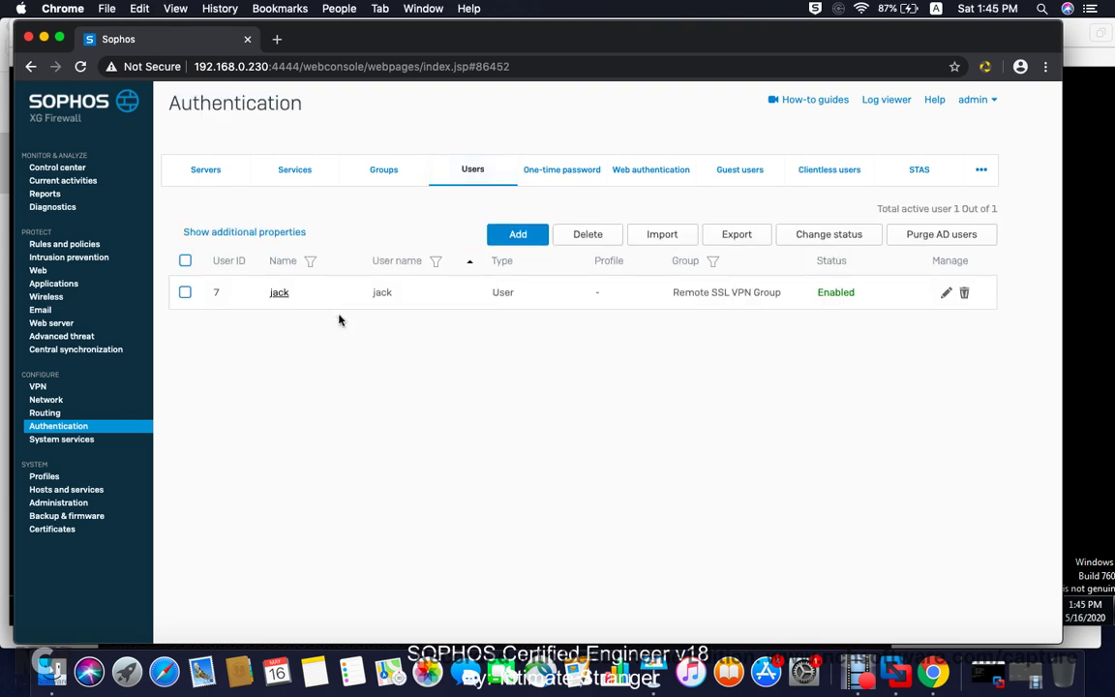
Step: Open Administration > Device access and review the local service ACL table
{"action": "left_click", "coordinate": [69, 504]}
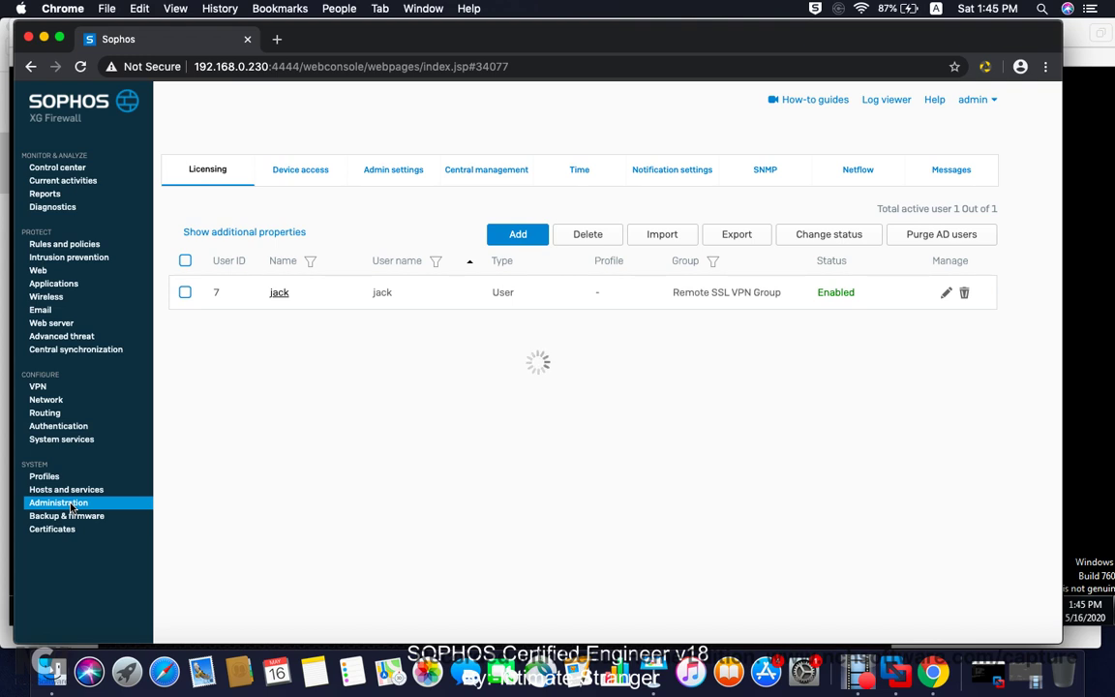
{"action": "left_click", "coordinate": [312, 172]}
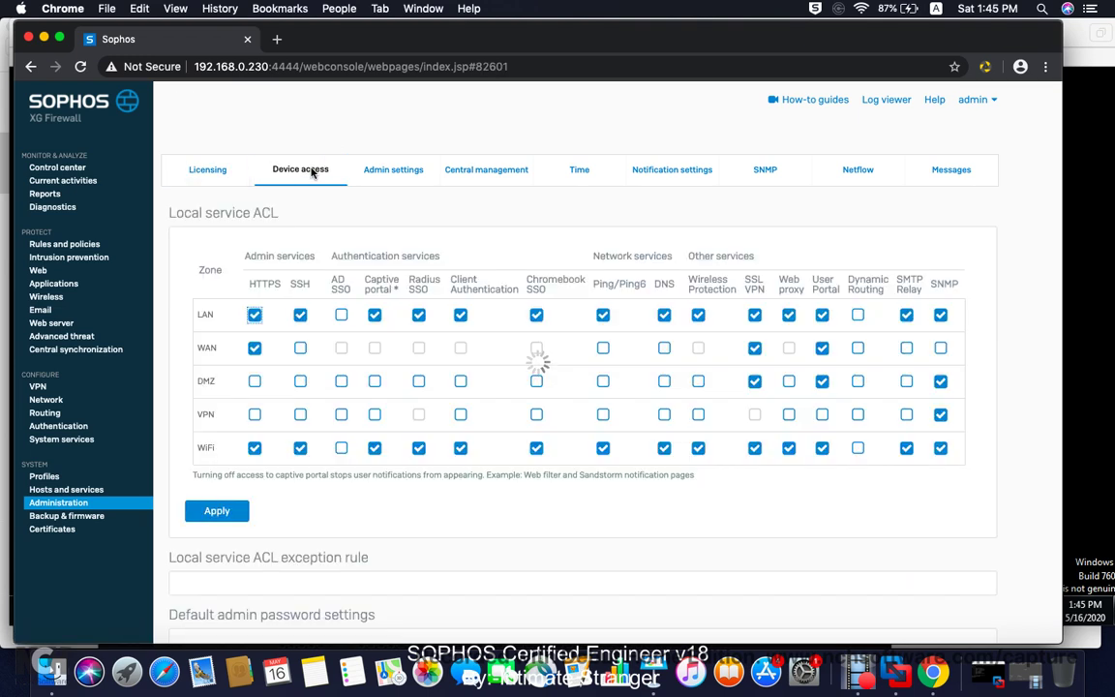
{"action": "scroll", "coordinate": [371, 302], "scroll_direction": "down", "scroll_amount": 8}
{"action": "scroll", "coordinate": [370, 302], "scroll_direction": "down", "scroll_amount": 3}
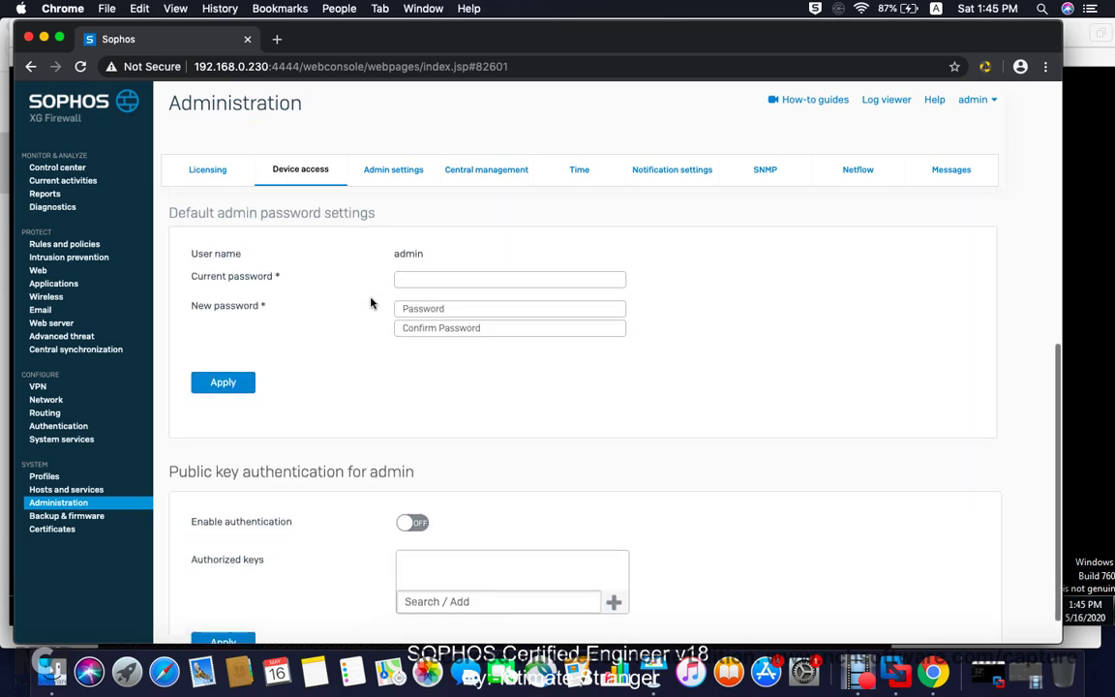
{"action": "scroll", "coordinate": [371, 302], "scroll_direction": "up", "scroll_amount": 4}
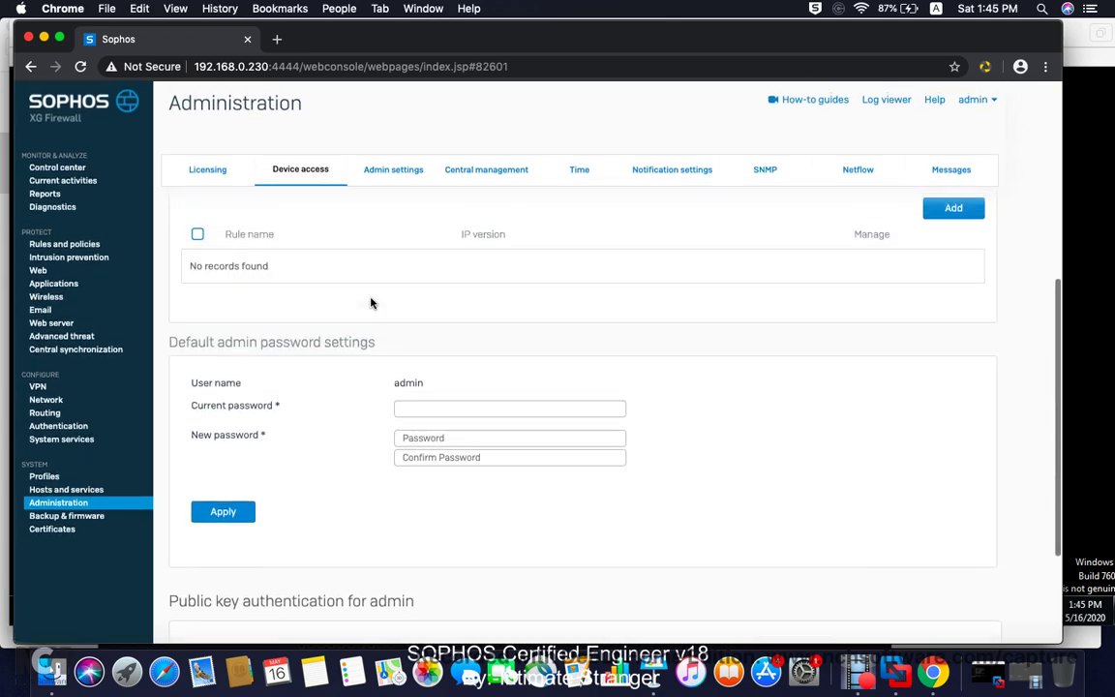
{"action": "scroll", "coordinate": [371, 302], "scroll_direction": "up", "scroll_amount": 2}
{"action": "scroll", "coordinate": [370, 302], "scroll_direction": "up", "scroll_amount": 8}
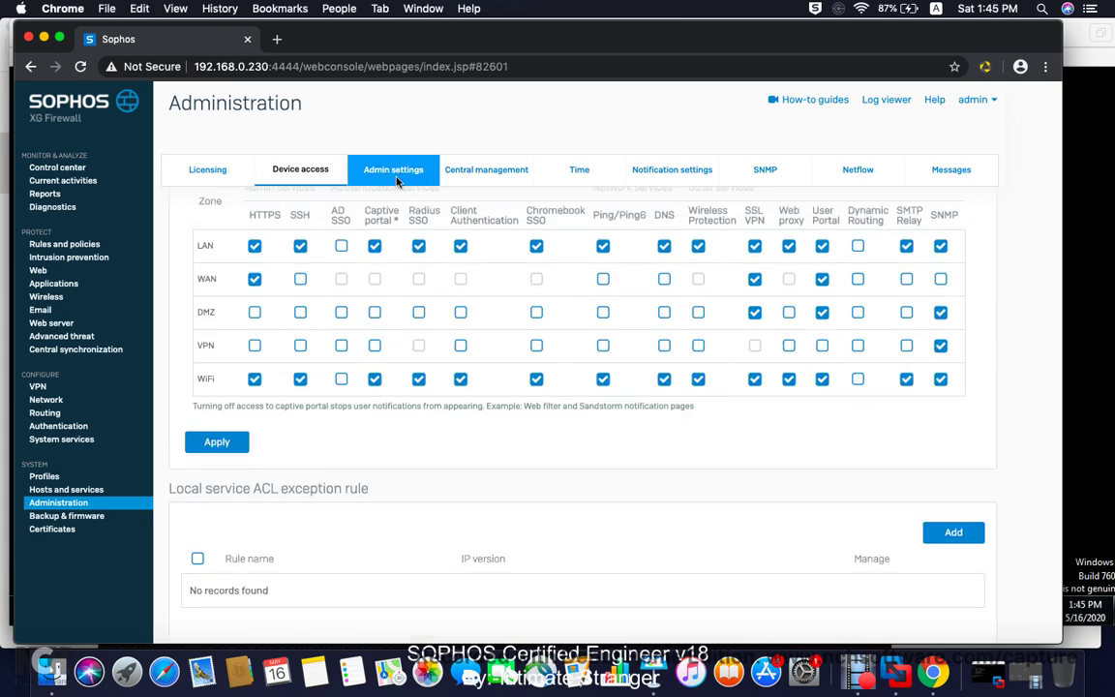
Step: Open Admin settings and highlight the User portal HTTPS port 443 setting
{"action": "left_click", "coordinate": [396, 180]}
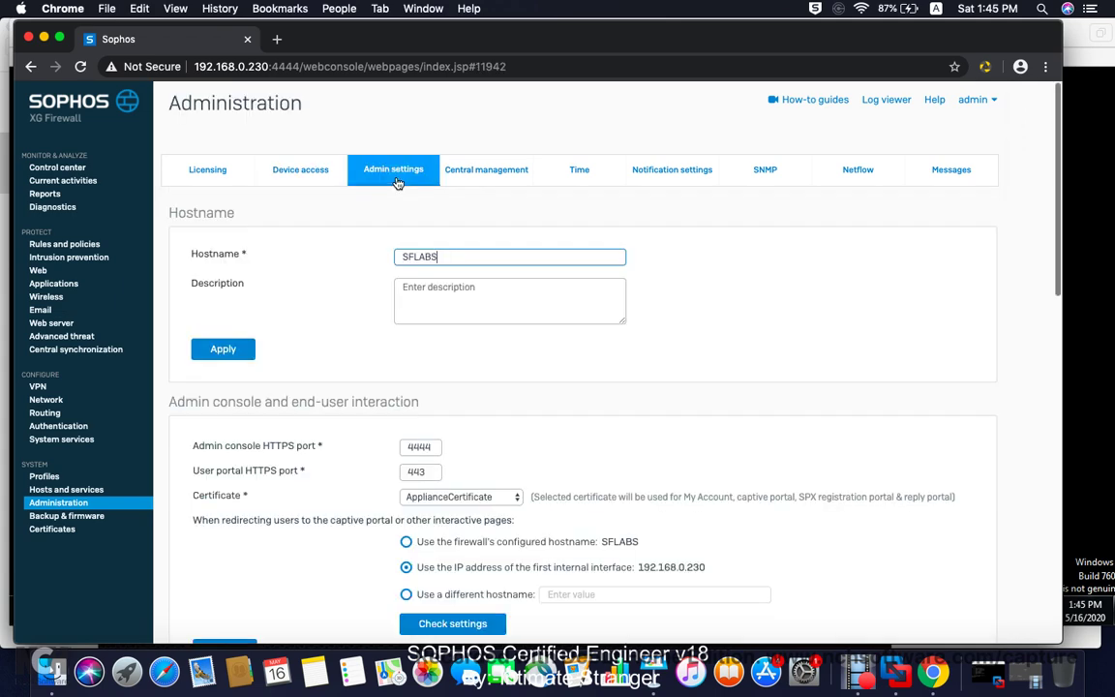
{"action": "scroll", "coordinate": [219, 322], "scroll_direction": "down", "scroll_amount": 4}
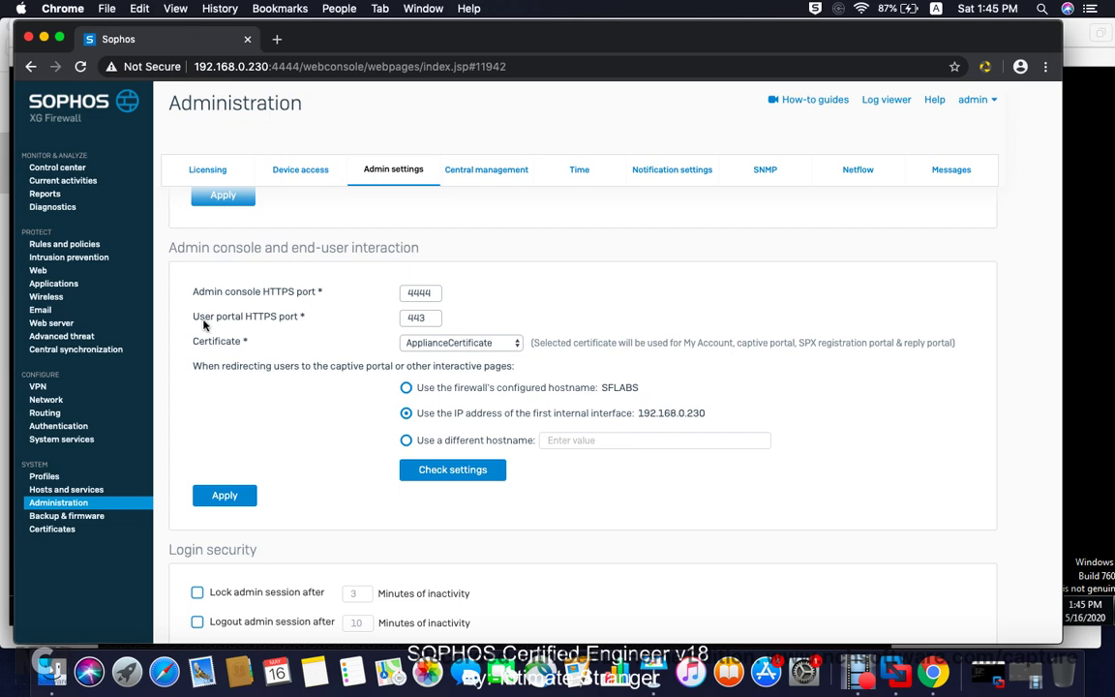
{"action": "scroll", "coordinate": [295, 226], "scroll_direction": "up", "scroll_amount": 4}
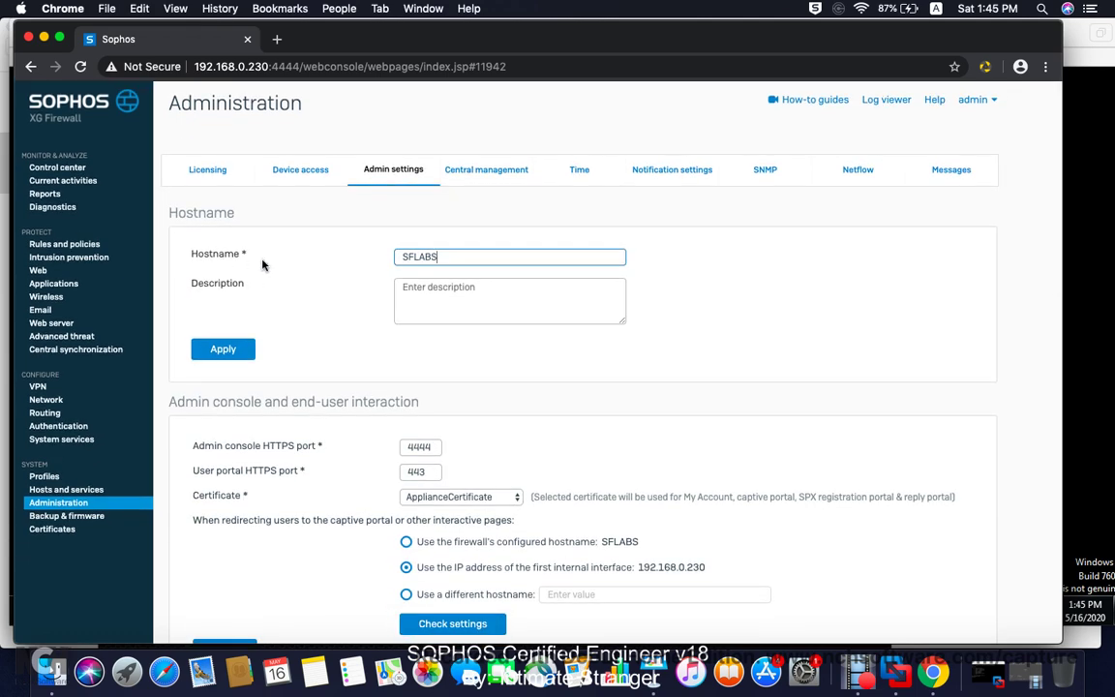
{"action": "scroll", "coordinate": [296, 311], "scroll_direction": "down", "scroll_amount": 4}
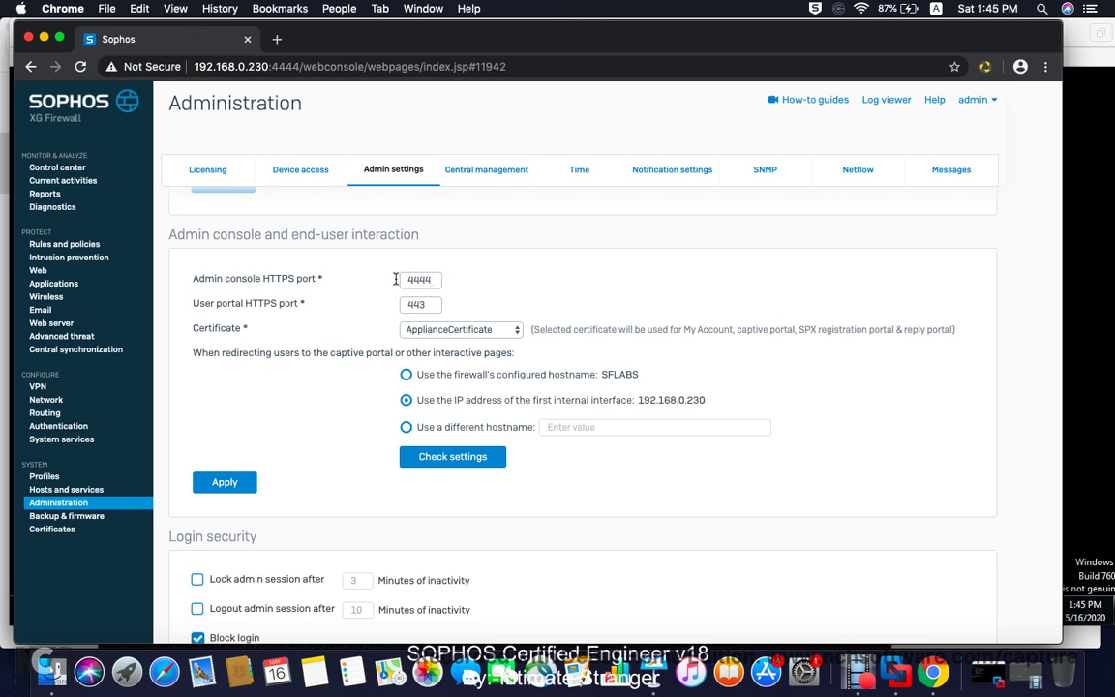
{"action": "left_click_drag", "start_coordinate": [193, 303], "coordinate": [266, 303]}
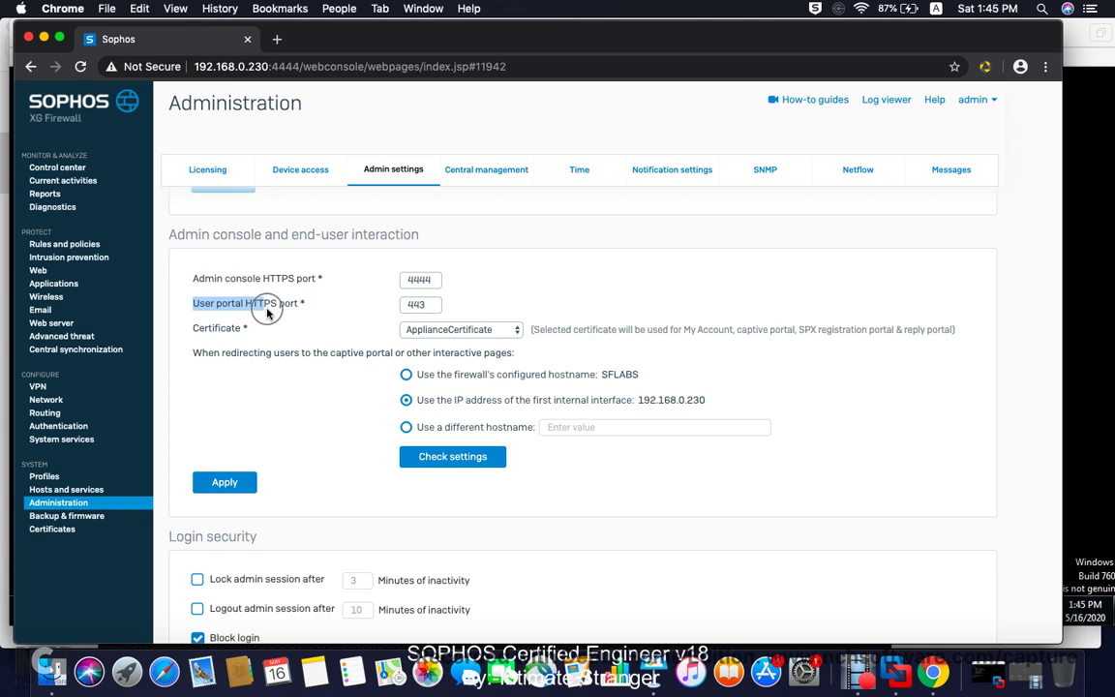
{"action": "triple_click", "coordinate": [295, 303]}
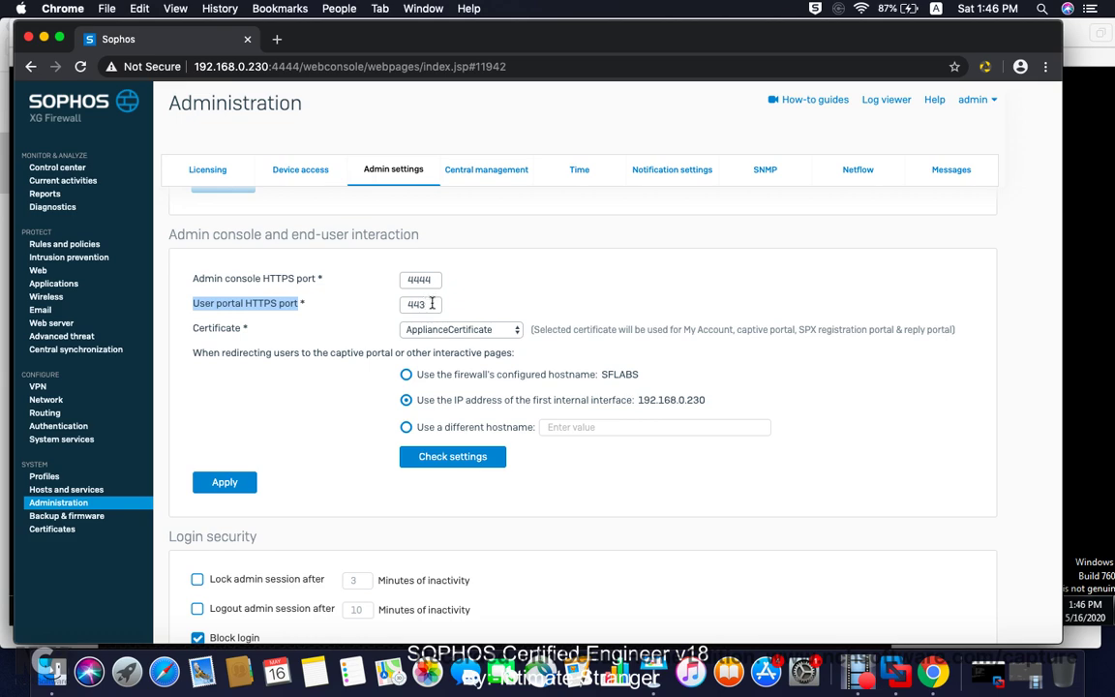
Step: Bring the Windows 7 VM forward with Firefox on the User Portal login page
{"action": "left_click", "coordinate": [988, 673]}
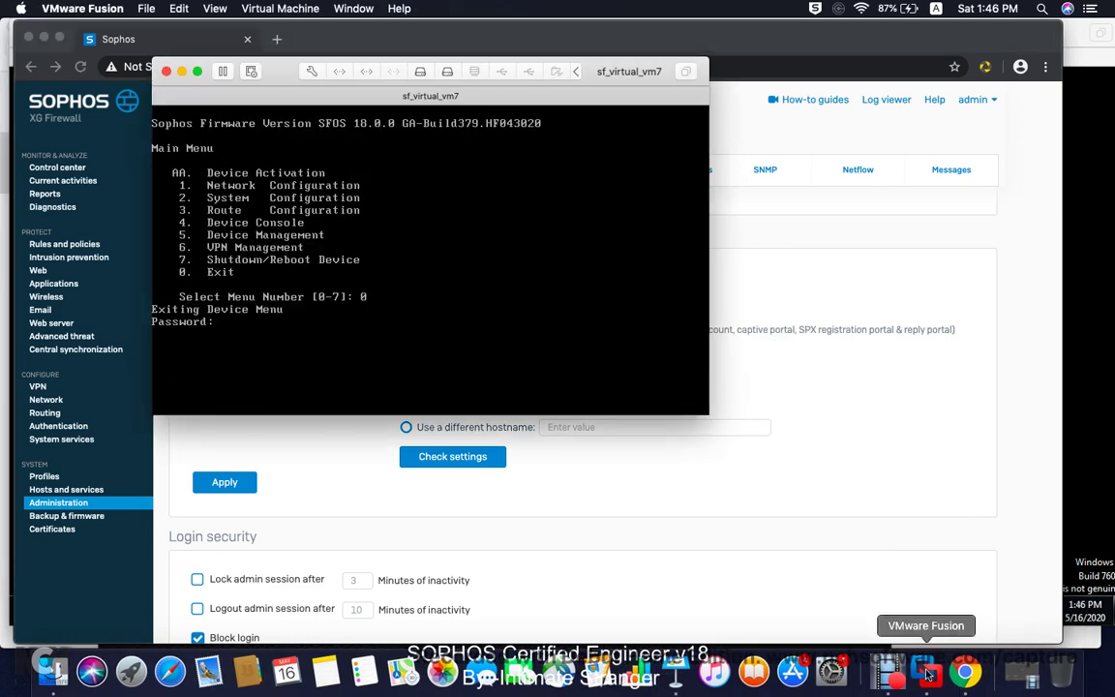
{"action": "left_click", "coordinate": [932, 672]}
{"action": "left_click", "coordinate": [794, 358]}
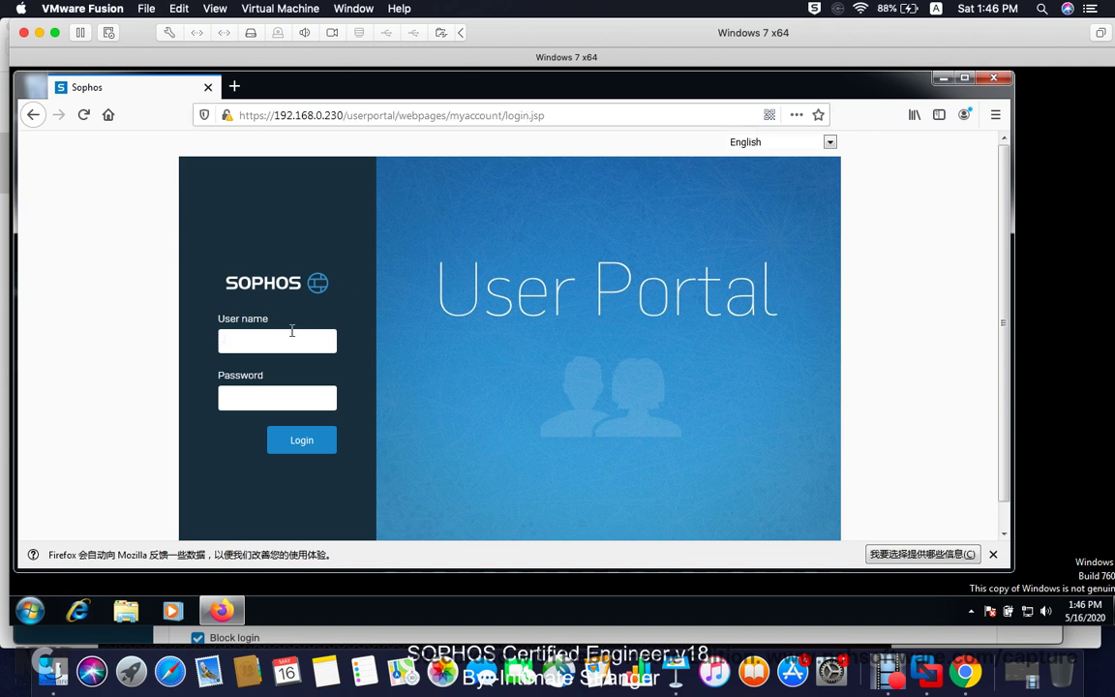
Step: Enter the user name and password, decline Firefox's save prompt, and log in
{"action": "type", "text": "adm"}
{"action": "key", "text": "BackSpace"}
{"action": "key", "text": "BackSpace"}
{"action": "key", "text": "BackSpace"}
{"action": "type", "text": "a"}
{"action": "key", "text": "BackSpace"}
{"action": "type", "text": "ack"}
{"action": "key", "text": "Tab"}
{"action": "type", "text": "****"}
{"action": "key", "text": "Return"}
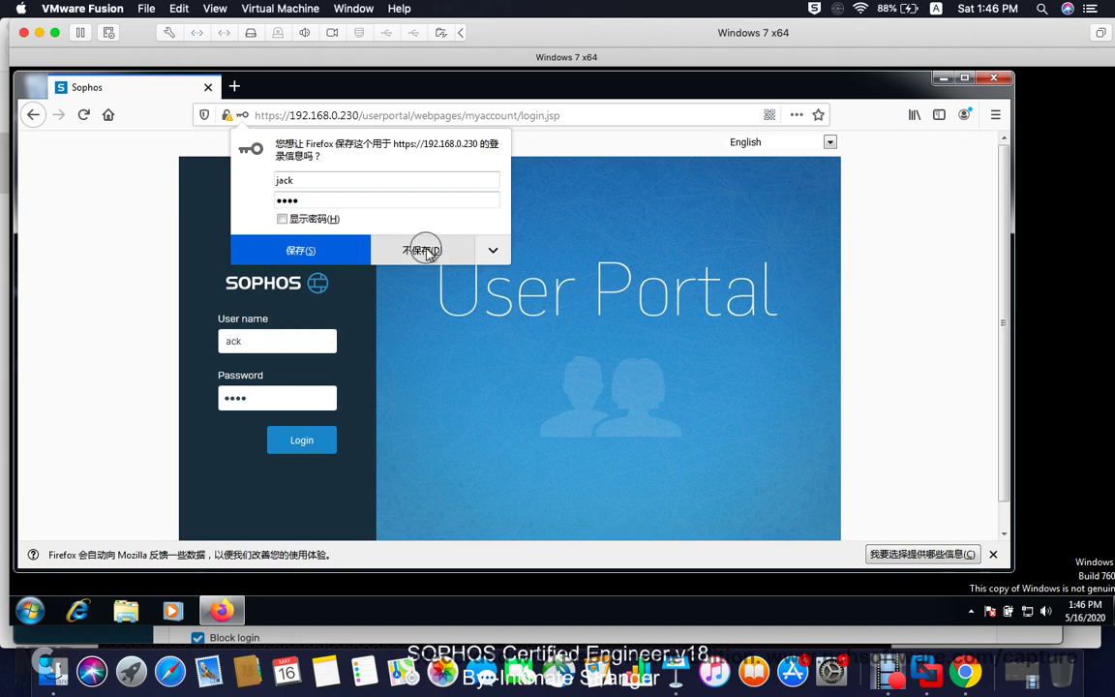
{"action": "left_click", "coordinate": [423, 250]}
{"action": "left_click", "coordinate": [320, 441]}
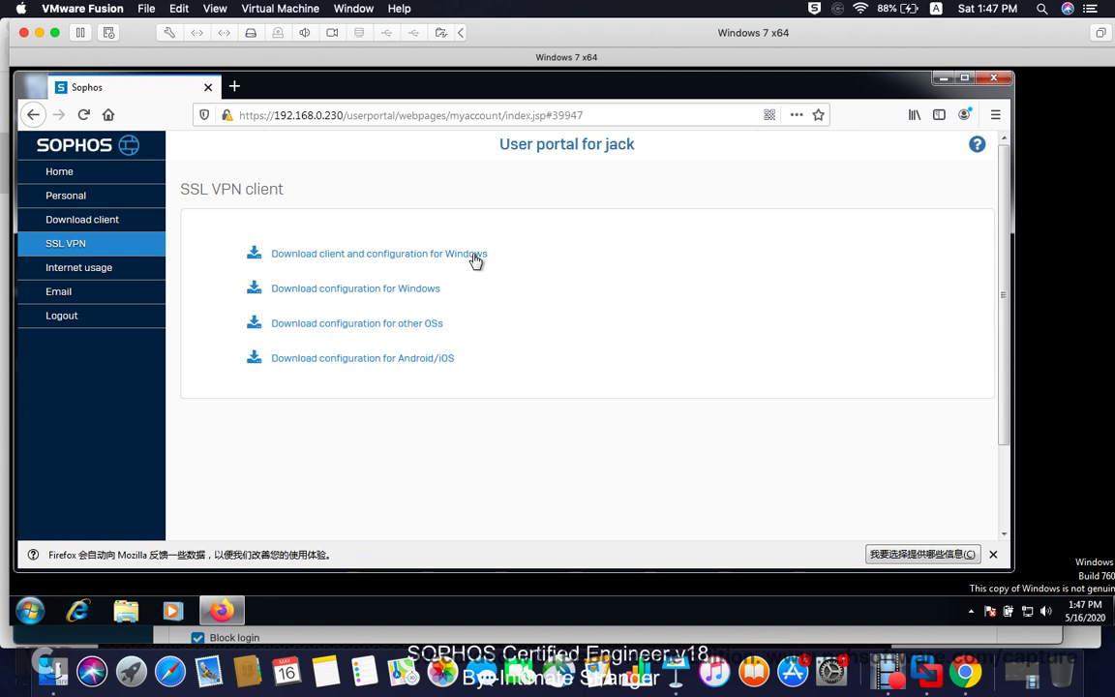
Step: Try downloading the Windows SSL VPN client and configuration, closing the notification bar
{"action": "left_click", "coordinate": [379, 261]}
{"action": "left_click", "coordinate": [991, 554]}
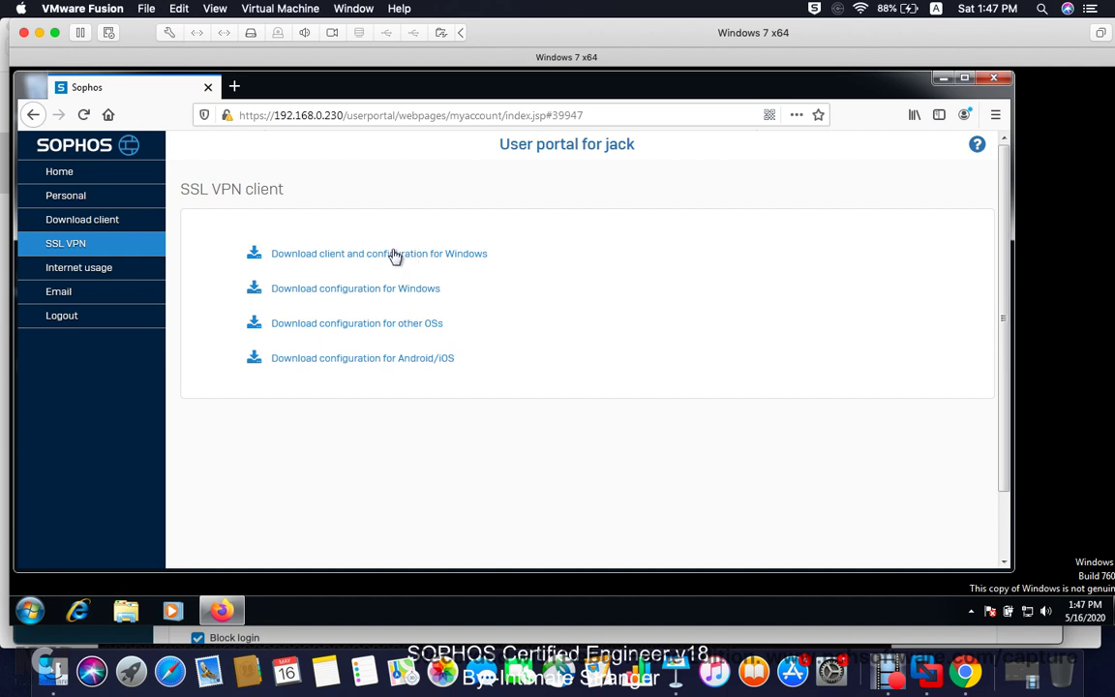
{"action": "double_click", "coordinate": [394, 256]}
Step: Try the Windows configuration and other-OS configuration downloads
{"action": "left_click", "coordinate": [368, 298]}
{"action": "double_click", "coordinate": [366, 298]}
{"action": "left_click", "coordinate": [329, 299]}
{"action": "left_click", "coordinate": [335, 333]}
{"action": "double_click", "coordinate": [332, 327]}
{"action": "left_click", "coordinate": [334, 356]}
Step: Switch to the admin console, go to Certificates and start adding a certificate
{"action": "left_click", "coordinate": [978, 681]}
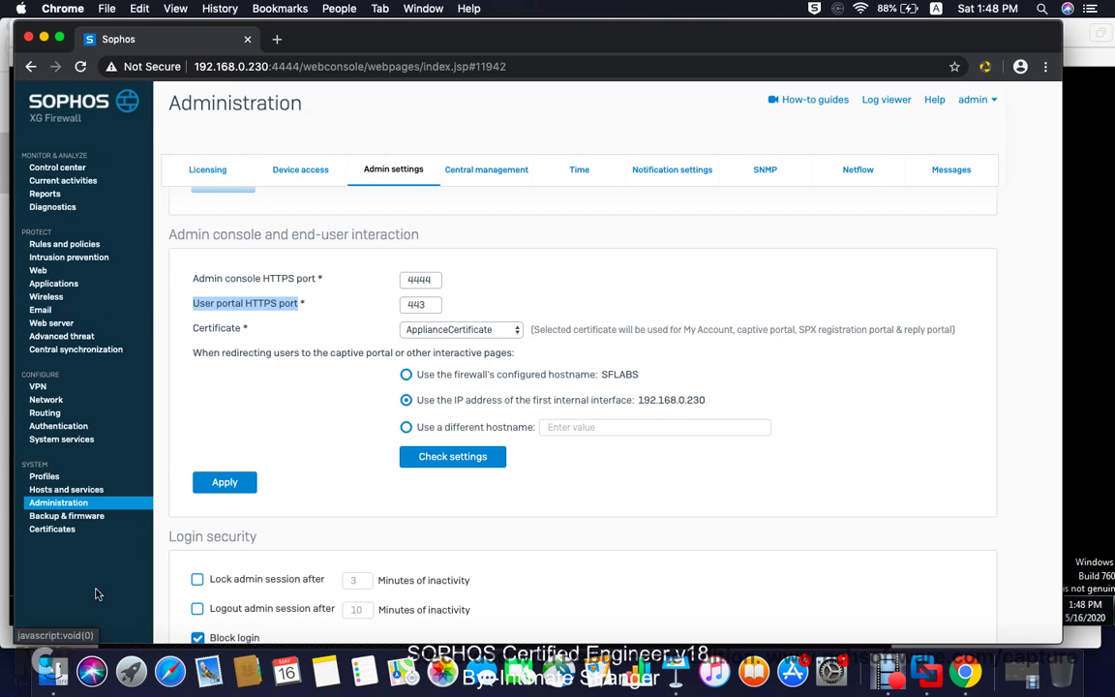
{"action": "left_click", "coordinate": [57, 533]}
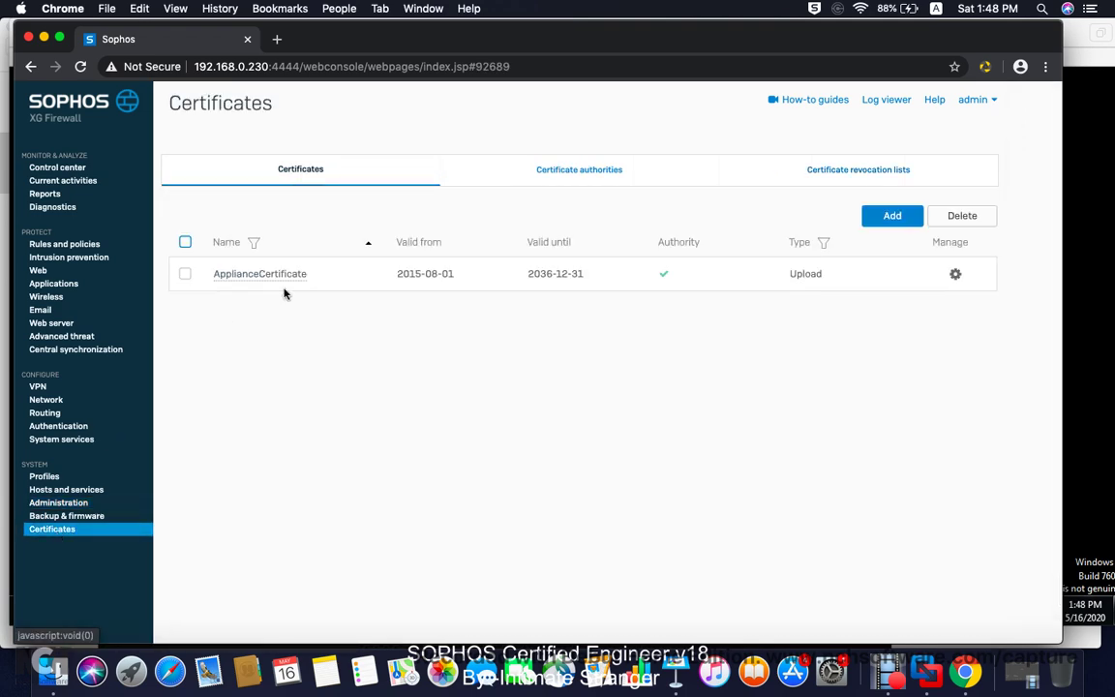
{"action": "left_click", "coordinate": [286, 165]}
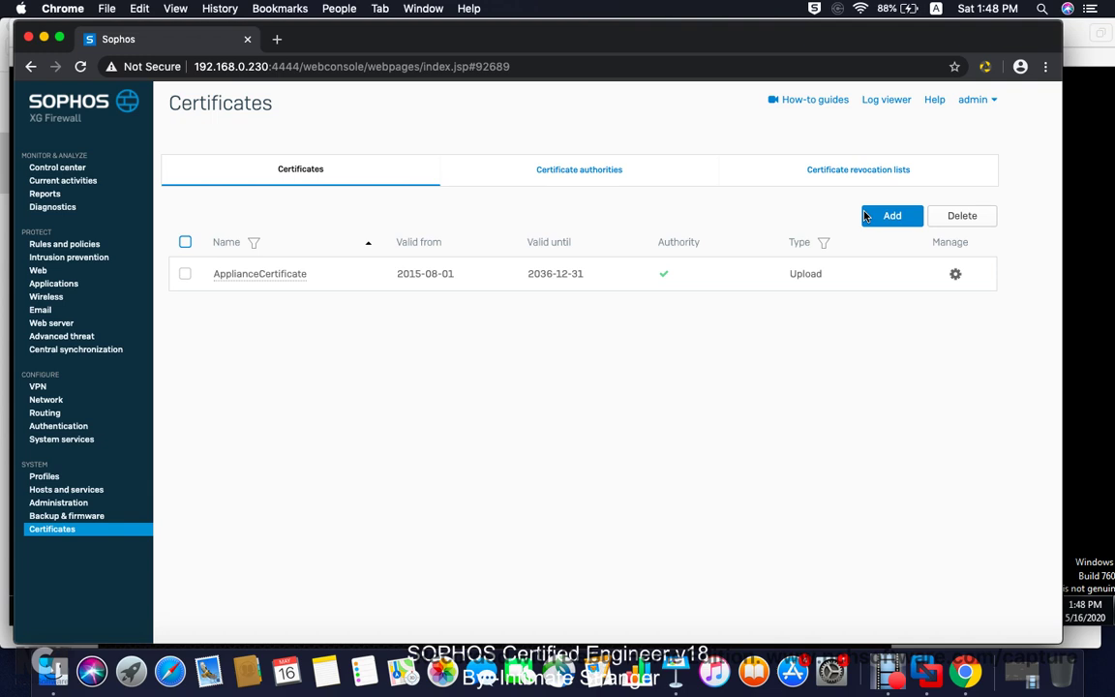
{"action": "left_click", "coordinate": [892, 218]}
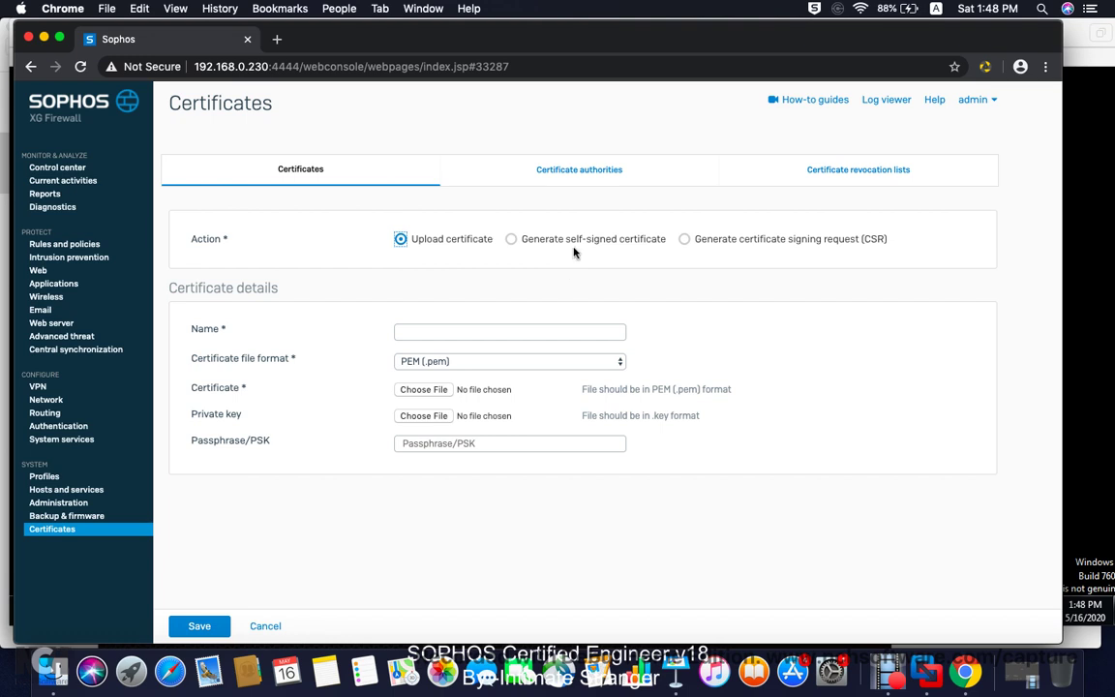
Step: Open the Default certificate authority's edit form from the Certificate authorities list
{"action": "left_click", "coordinate": [566, 172]}
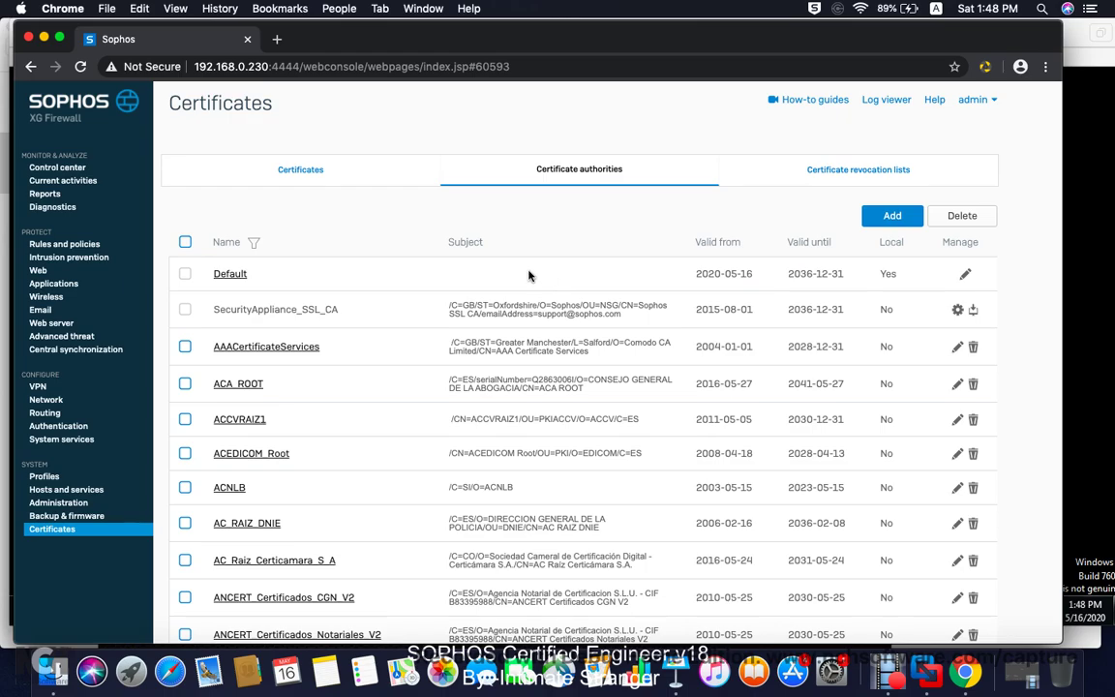
{"action": "left_click", "coordinate": [964, 275]}
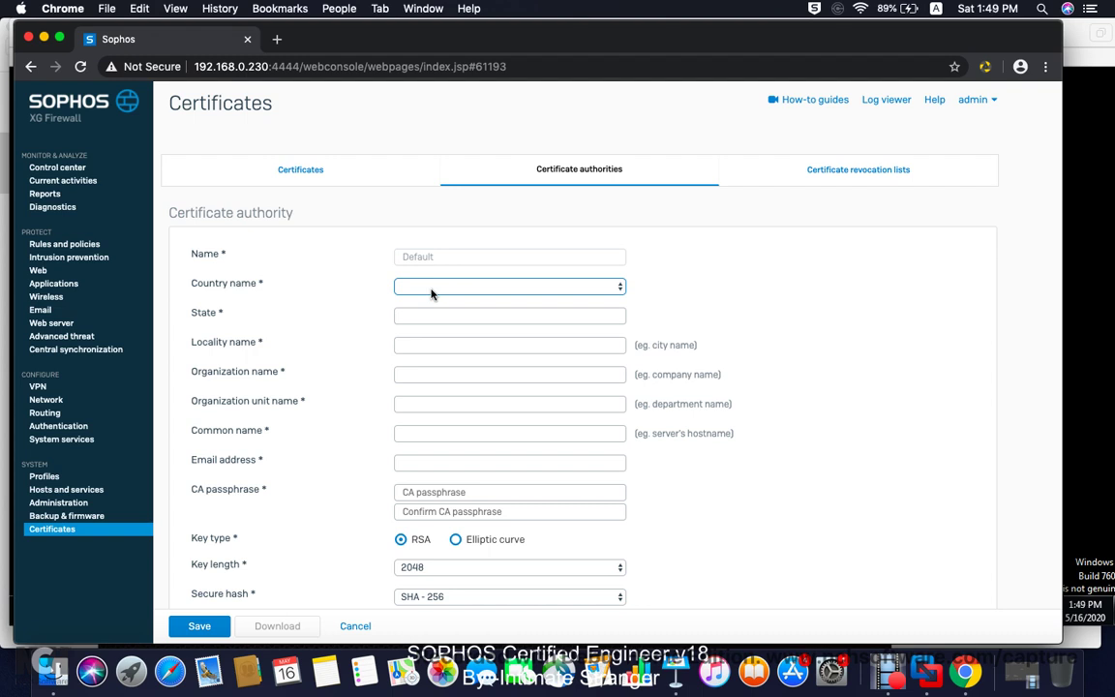
Step: Enter country China, state and locality Shanghai, organization Pudong and unit OU for the Default CA
{"action": "type", "text": "China"}
{"action": "left_click", "coordinate": [422, 308]}
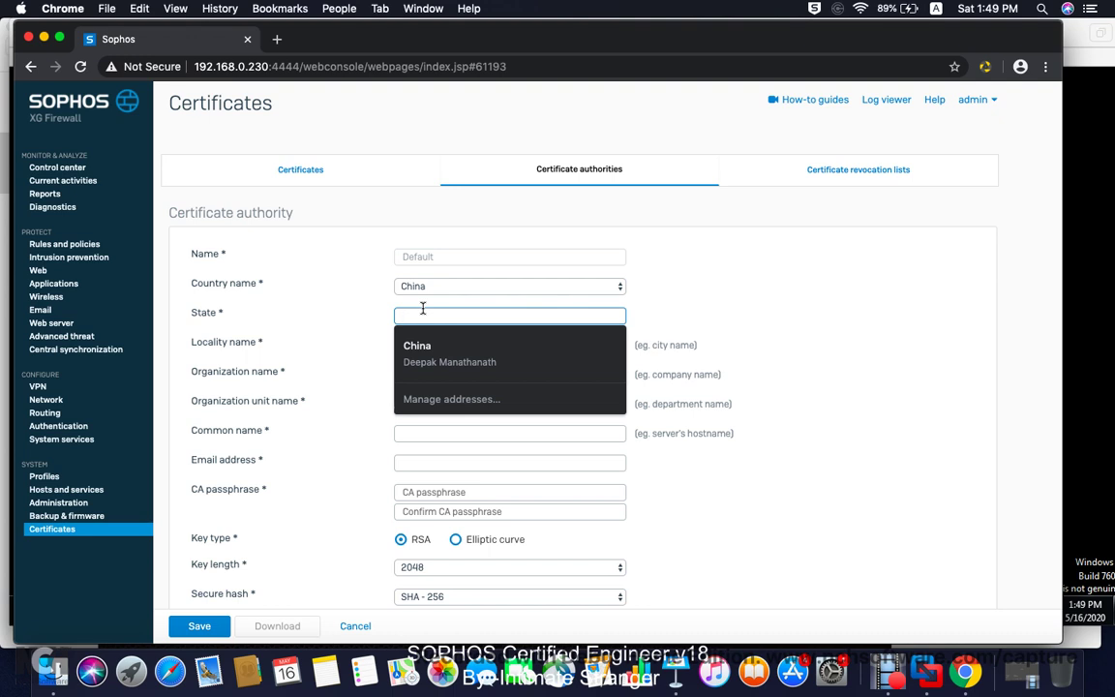
{"action": "type", "text": "Shanghai"}
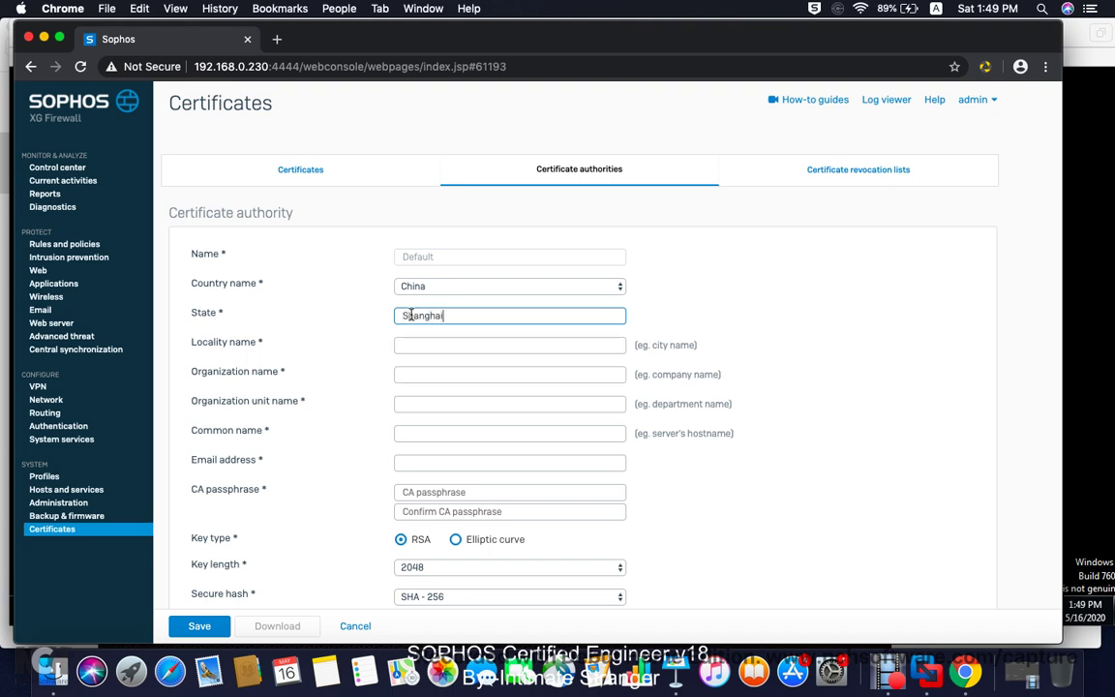
{"action": "left_click", "coordinate": [406, 351]}
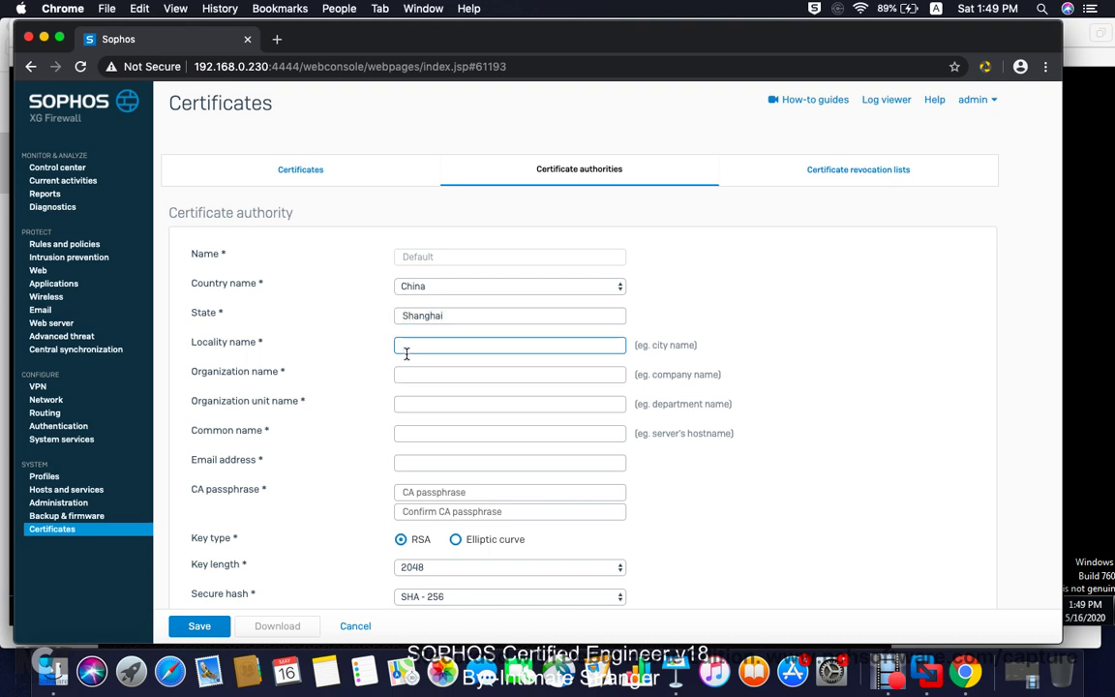
{"action": "type", "text": "Shanghai"}
{"action": "left_click", "coordinate": [424, 375]}
{"action": "type", "text": "OU"}
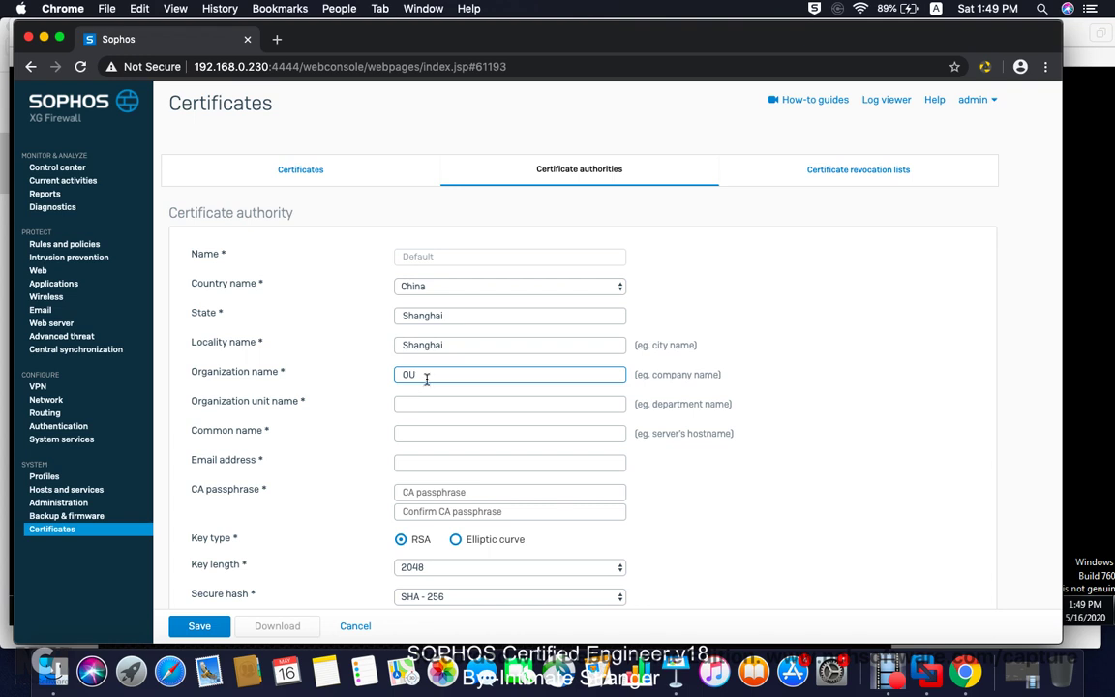
{"action": "left_click_drag", "start_coordinate": [426, 375], "coordinate": [392, 373]}
{"action": "type", "text": "Pudong"}
{"action": "left_click", "coordinate": [412, 398]}
{"action": "type", "text": "OU"}
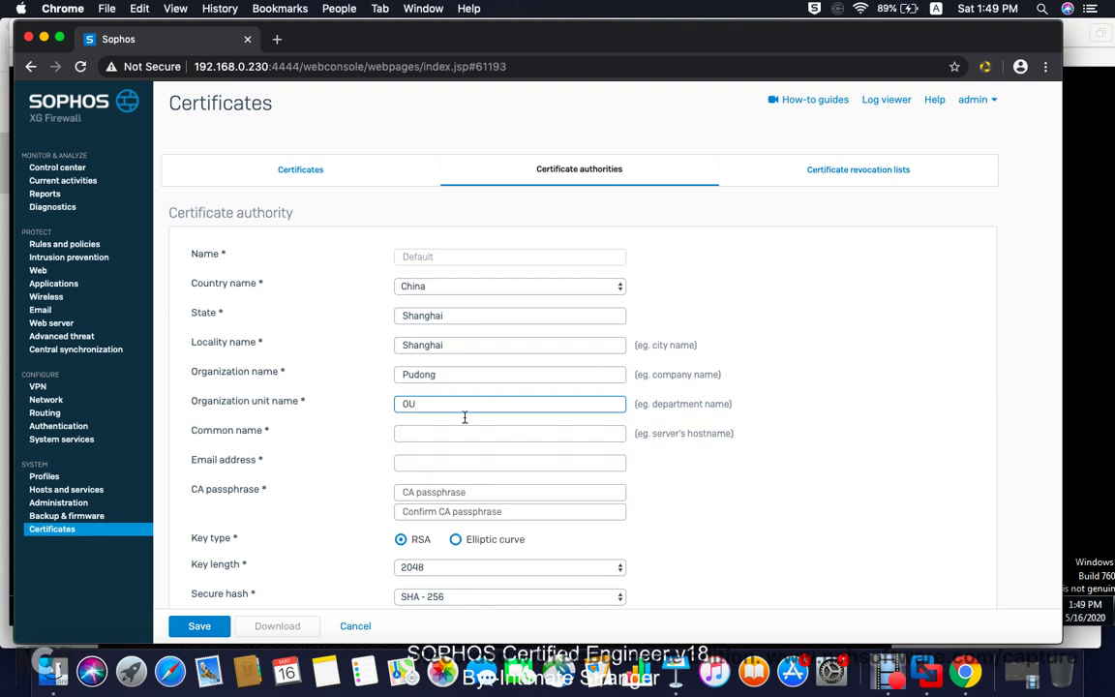
Step: Set common name 192.168.0.230, the admin e-mail and the confirmed CA passphrase, then save
{"action": "left_click", "coordinate": [434, 430]}
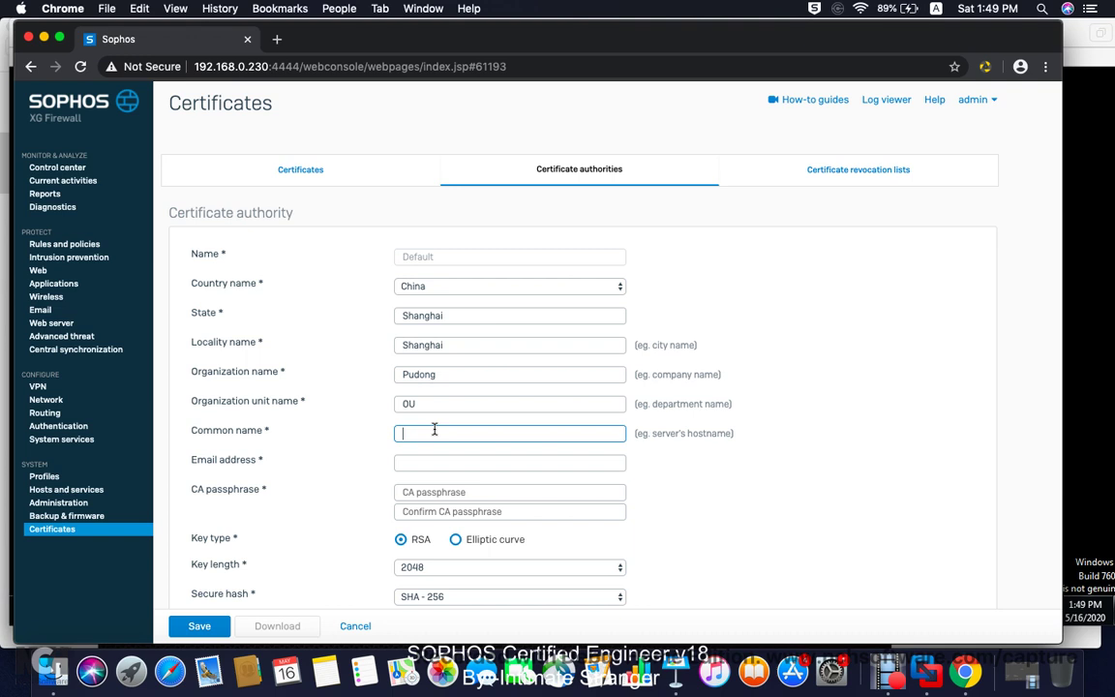
{"action": "type", "text": "192.168"}
{"action": "type", "text": ".0.230"}
{"action": "left_click", "coordinate": [416, 462]}
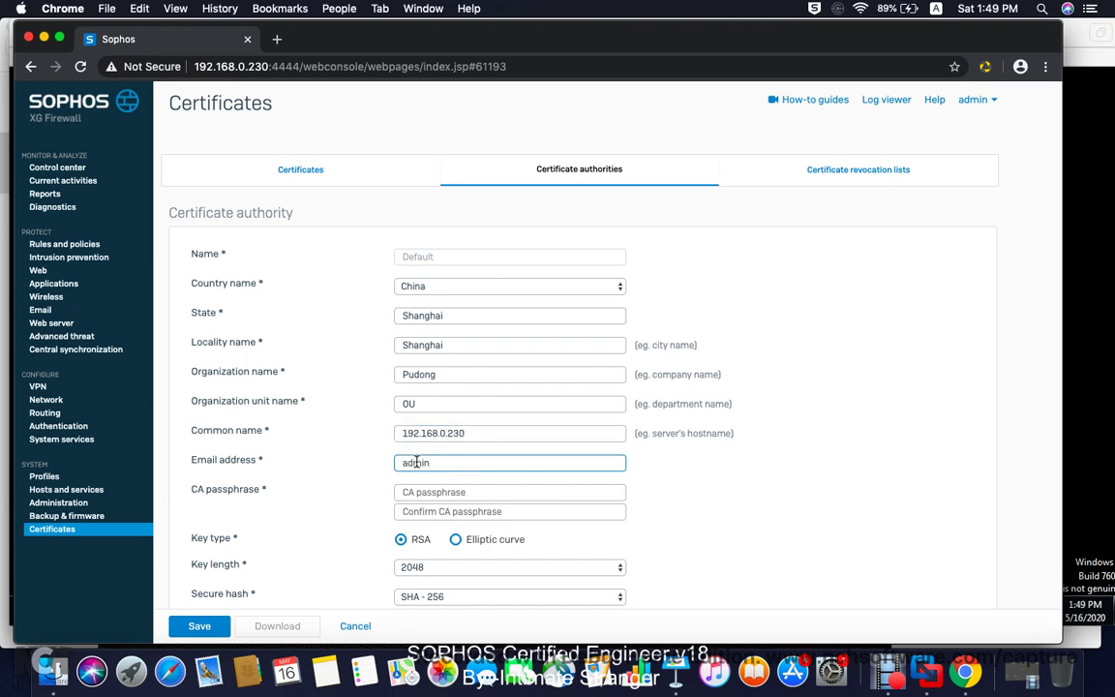
{"action": "left_click", "coordinate": [421, 494]}
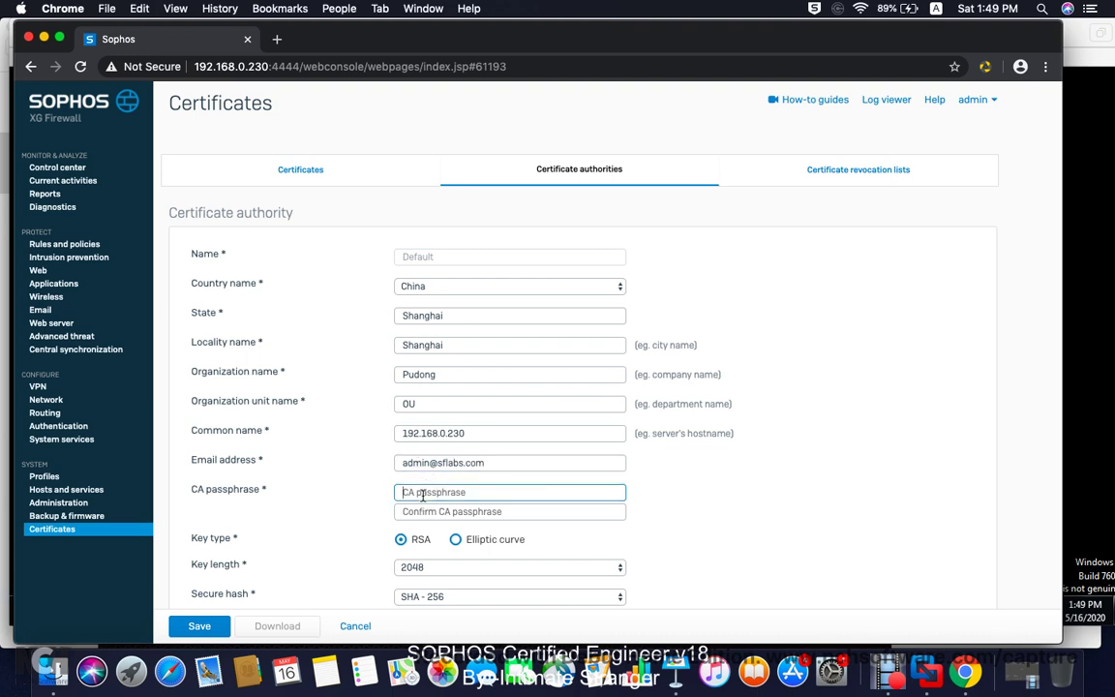
{"action": "left_click", "coordinate": [440, 511]}
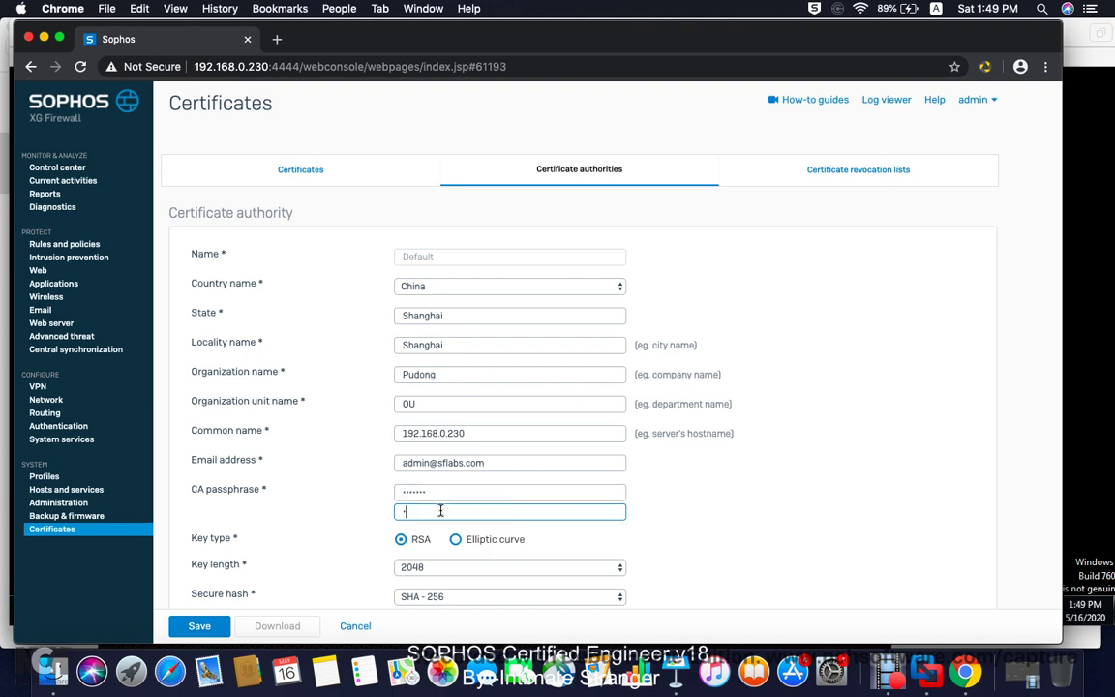
{"action": "scroll", "coordinate": [572, 523], "scroll_direction": "down", "scroll_amount": 2}
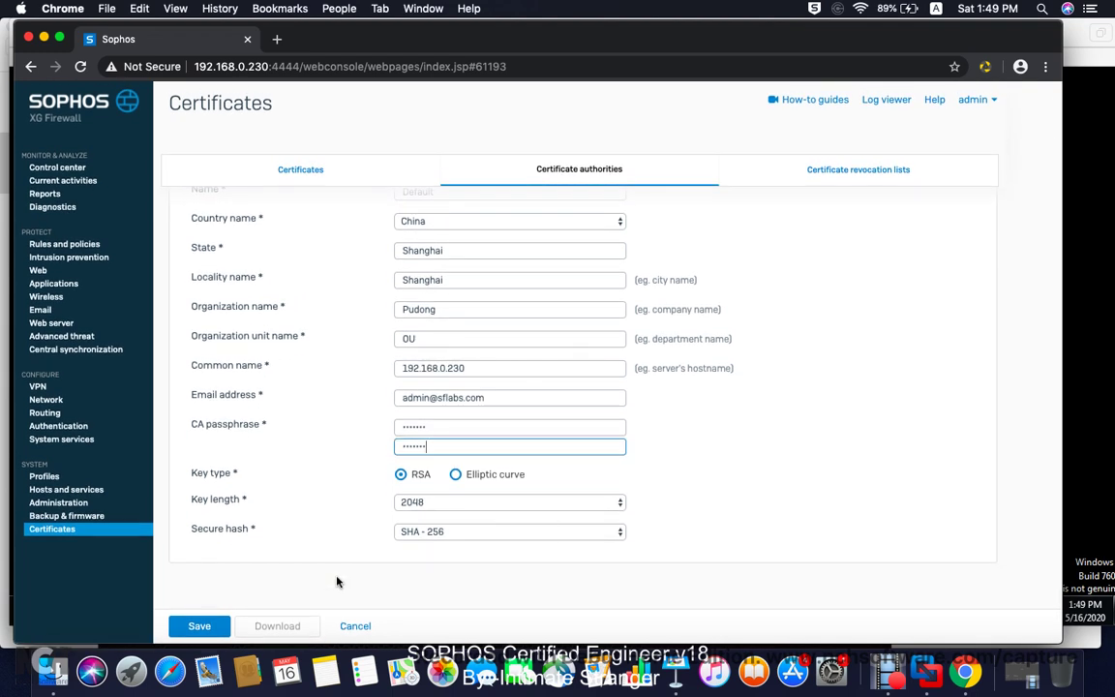
{"action": "left_click", "coordinate": [213, 624]}
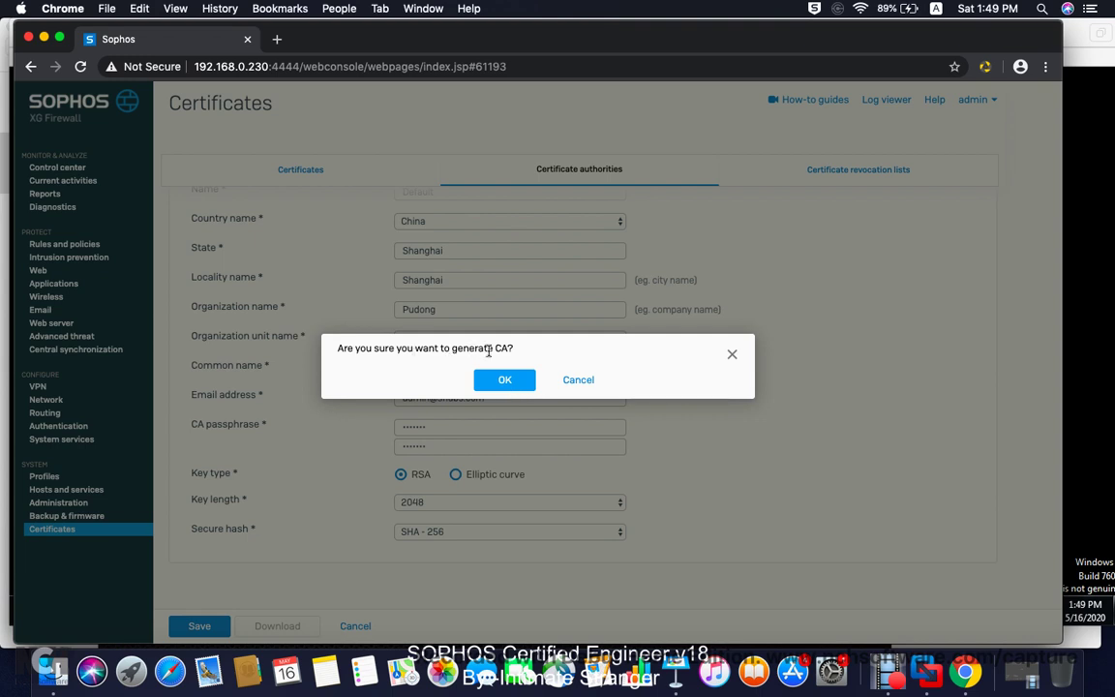
Step: Confirm generating the new Default CA
{"action": "left_click", "coordinate": [509, 380]}
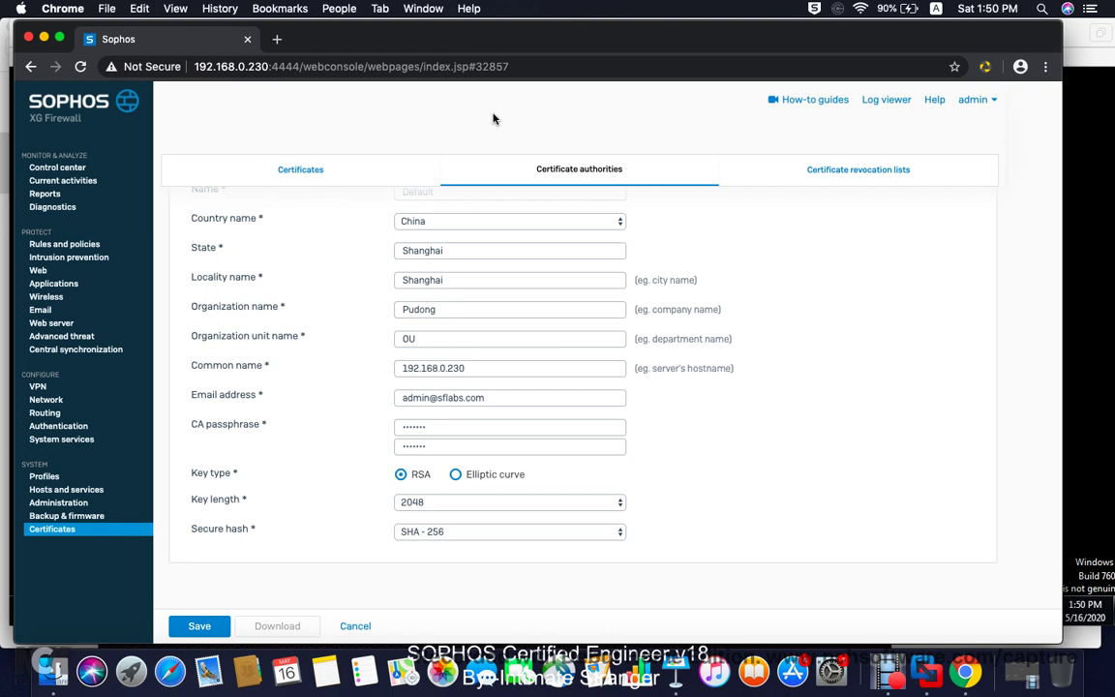
Step: Reload the admin console and proceed to 192.168.0.230 despite the untrusted-certificate warning
{"action": "left_click", "coordinate": [84, 72]}
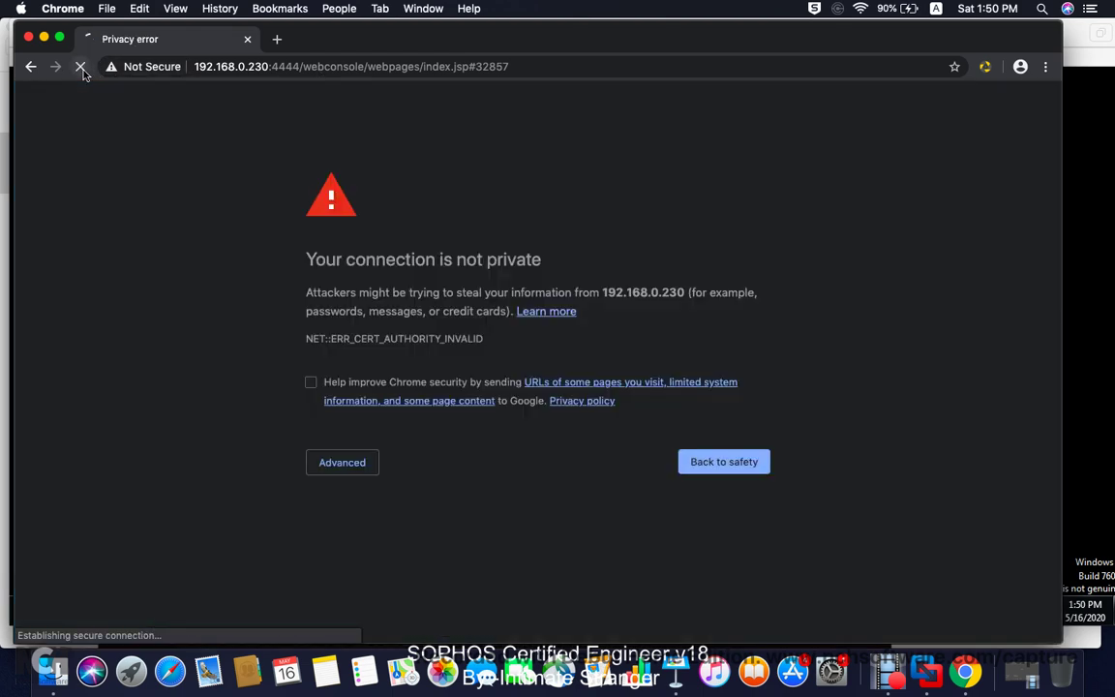
{"action": "left_click", "coordinate": [350, 468]}
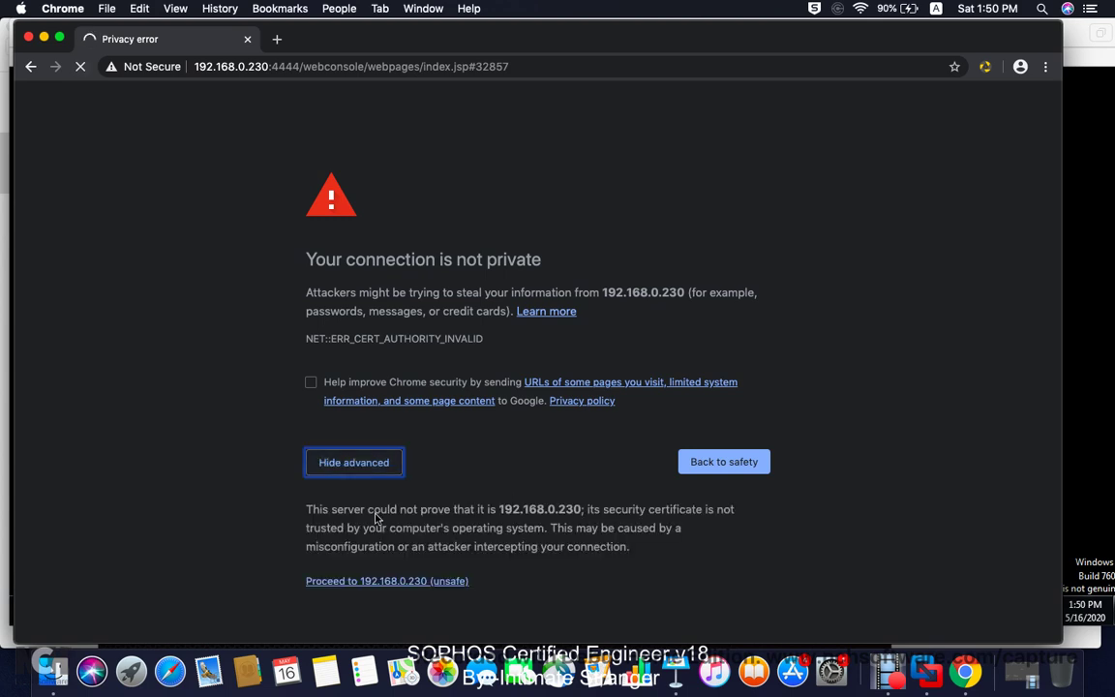
{"action": "left_click", "coordinate": [356, 583]}
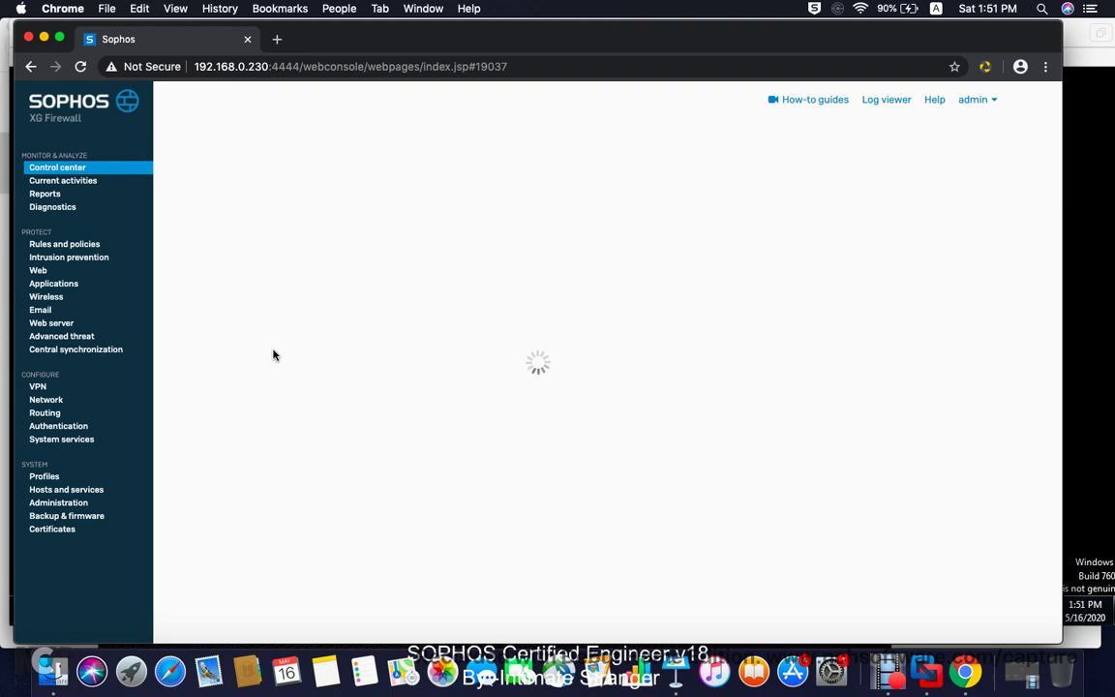
Step: Regenerate the ApplianceCertificate from the Certificates page and confirm it
{"action": "left_click", "coordinate": [53, 529]}
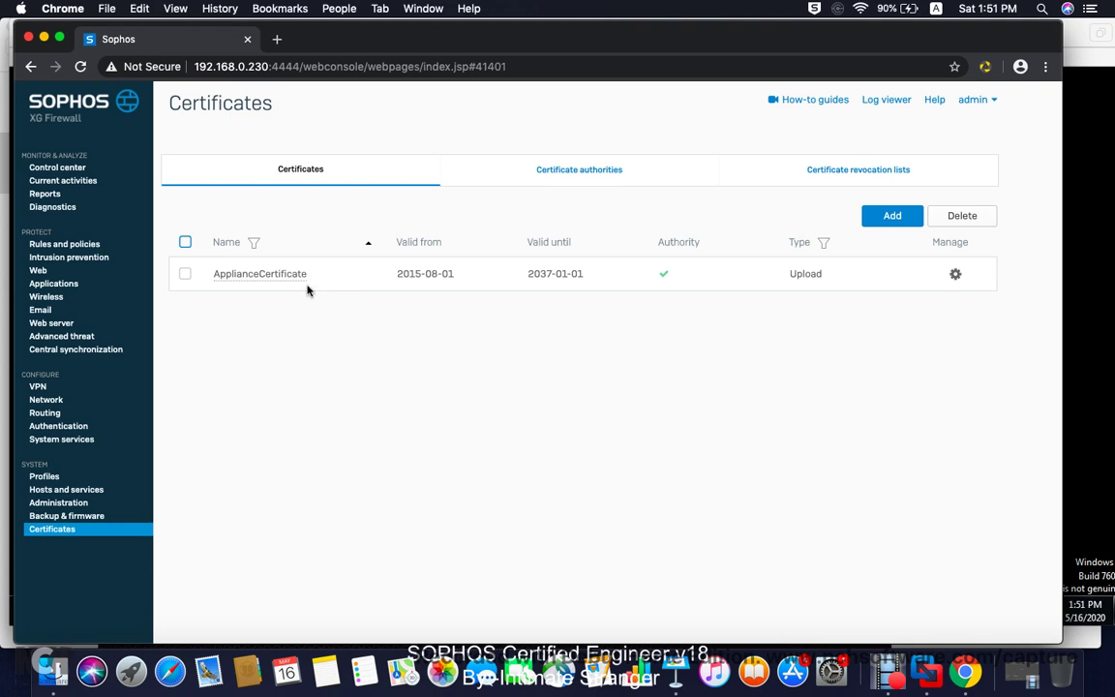
{"action": "left_click", "coordinate": [955, 276]}
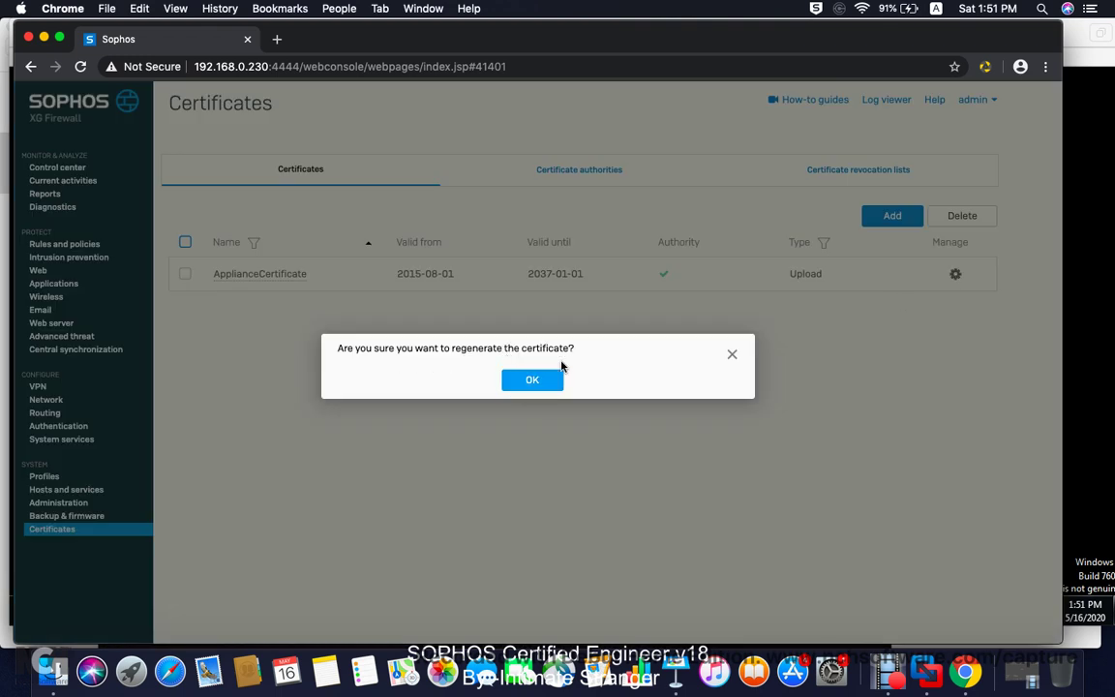
{"action": "left_click", "coordinate": [543, 379]}
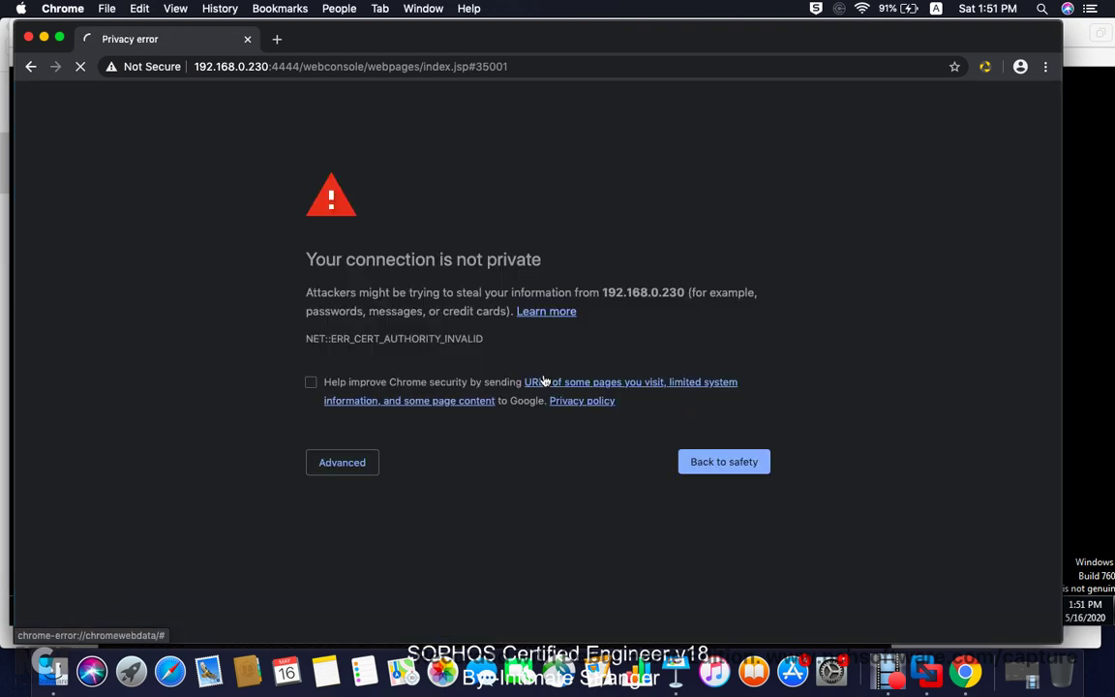
Step: Proceed past the certificate warning into the console, then switch back to the Windows VM
{"action": "left_click", "coordinate": [348, 470]}
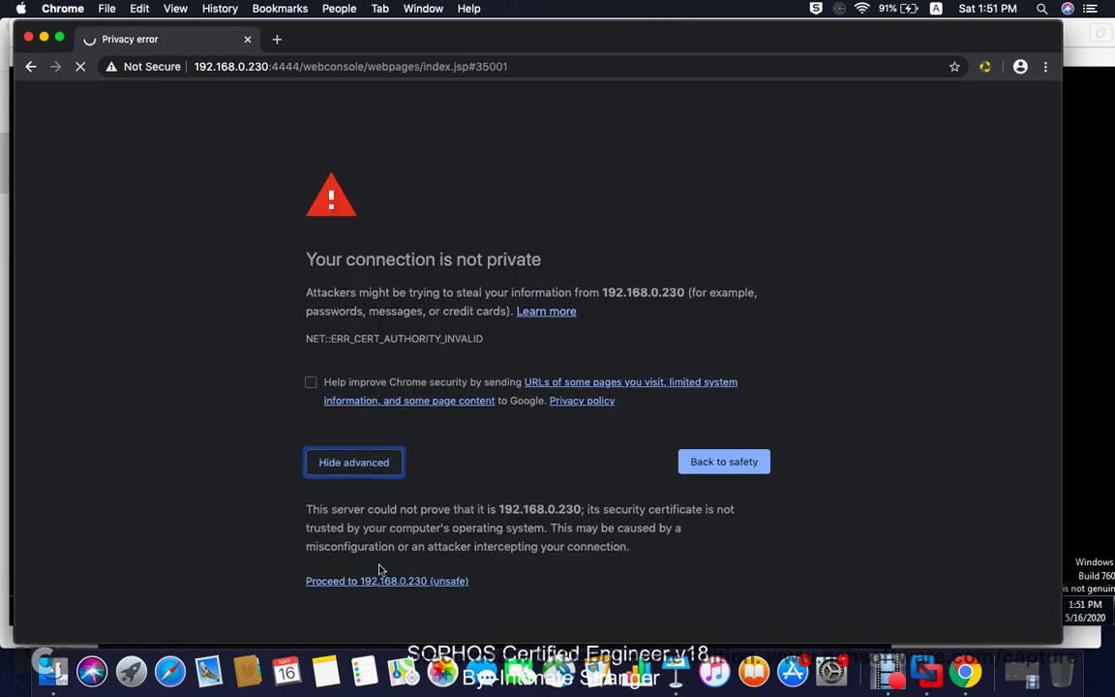
{"action": "left_click", "coordinate": [359, 580]}
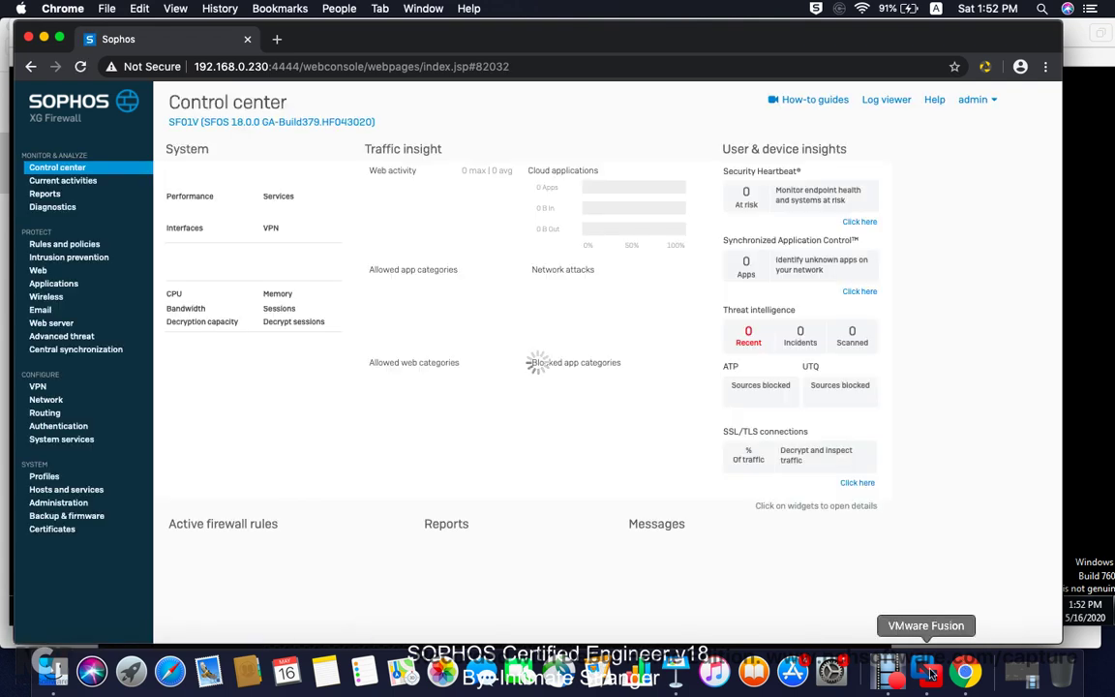
{"action": "left_click", "coordinate": [925, 668]}
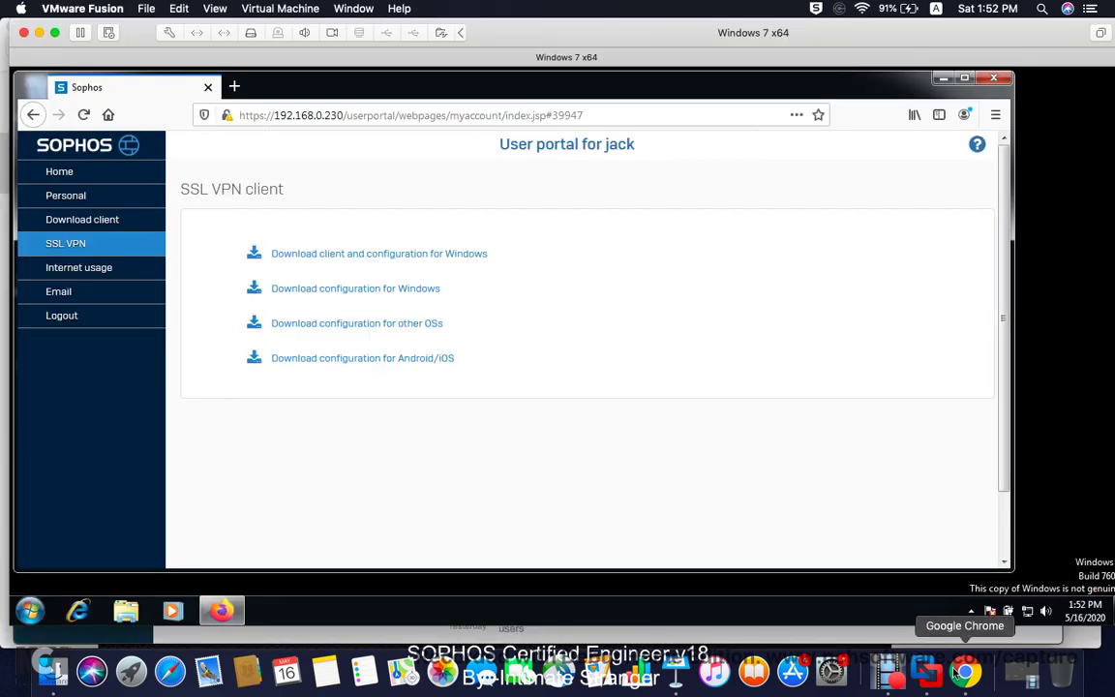
Step: Reload the user portal and accept the certificate risk to continue
{"action": "left_click", "coordinate": [84, 116]}
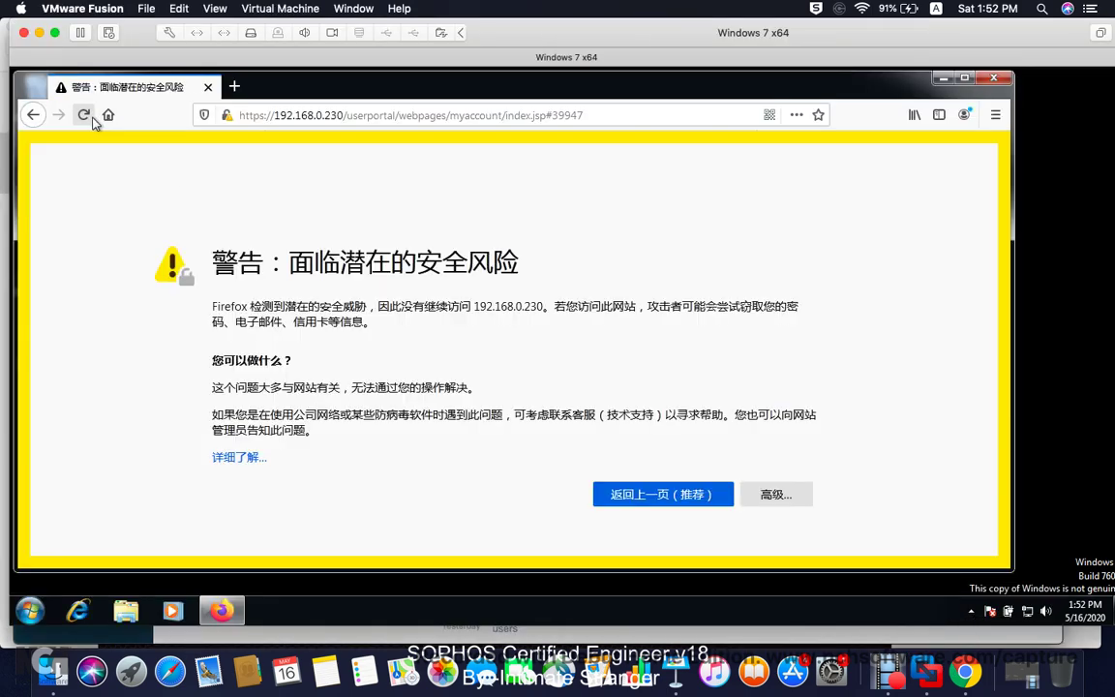
{"action": "left_click", "coordinate": [799, 507]}
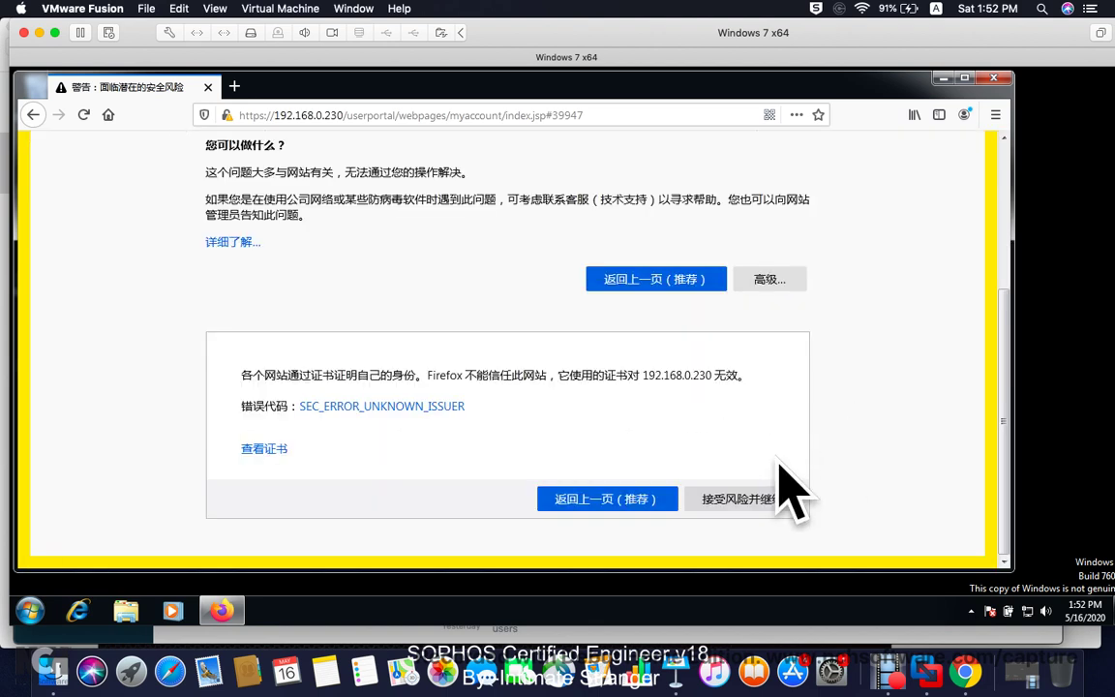
{"action": "left_click", "coordinate": [740, 498]}
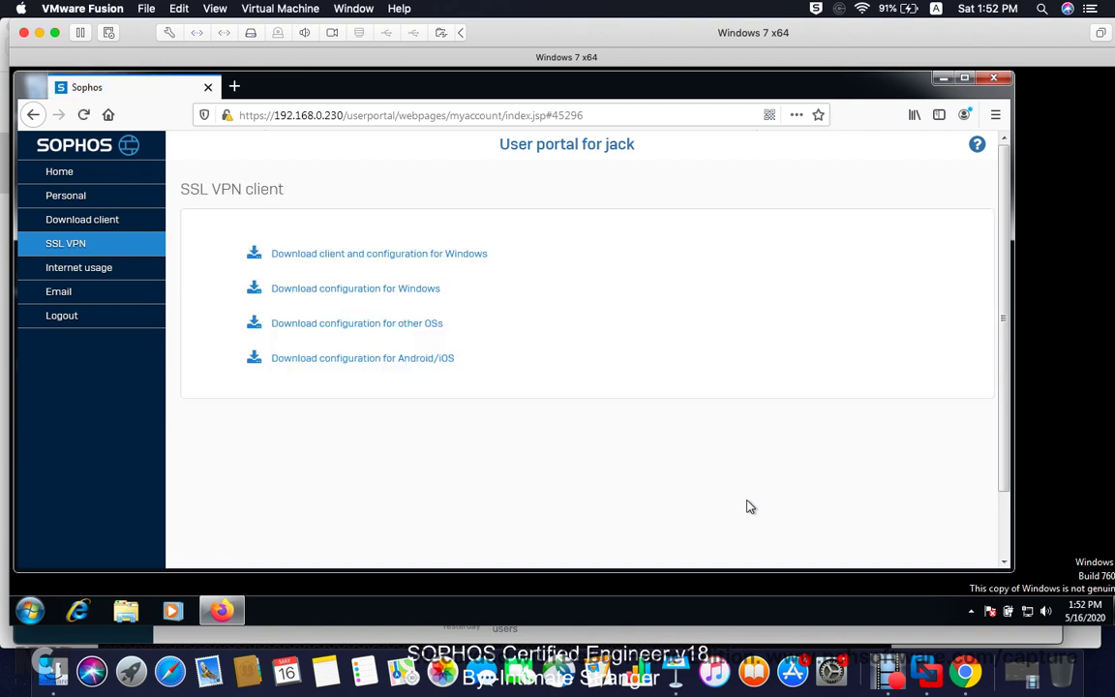
Step: Download the Windows client and configuration, saving both the SSL VPN installer and configuration file
{"action": "left_click", "coordinate": [358, 257]}
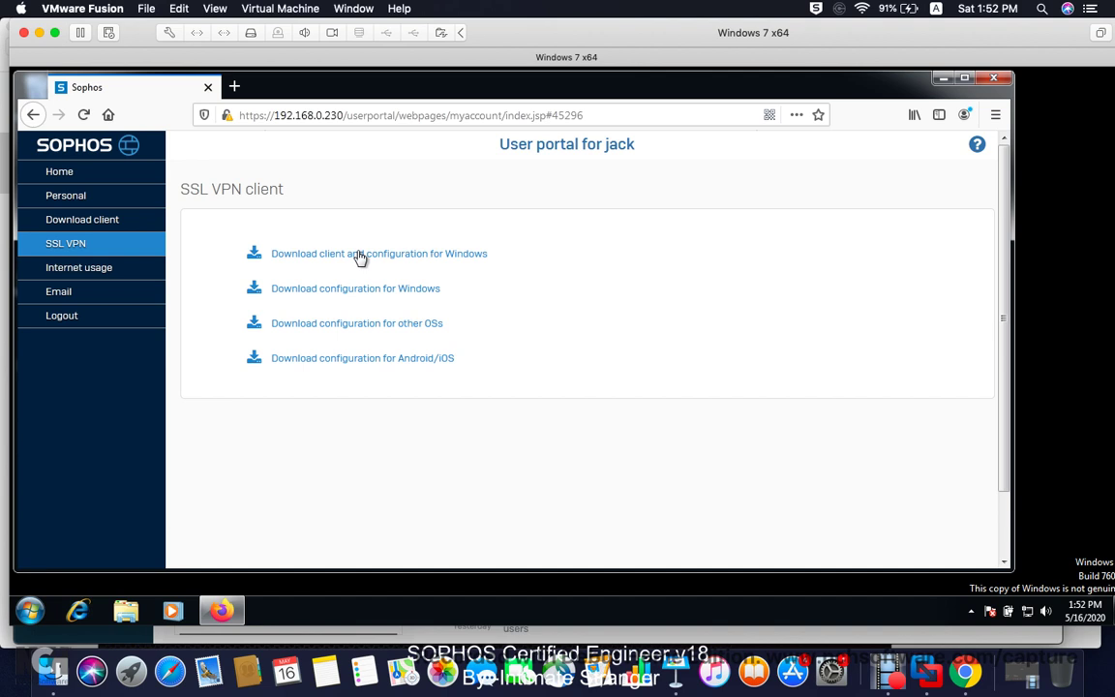
{"action": "left_click", "coordinate": [410, 254]}
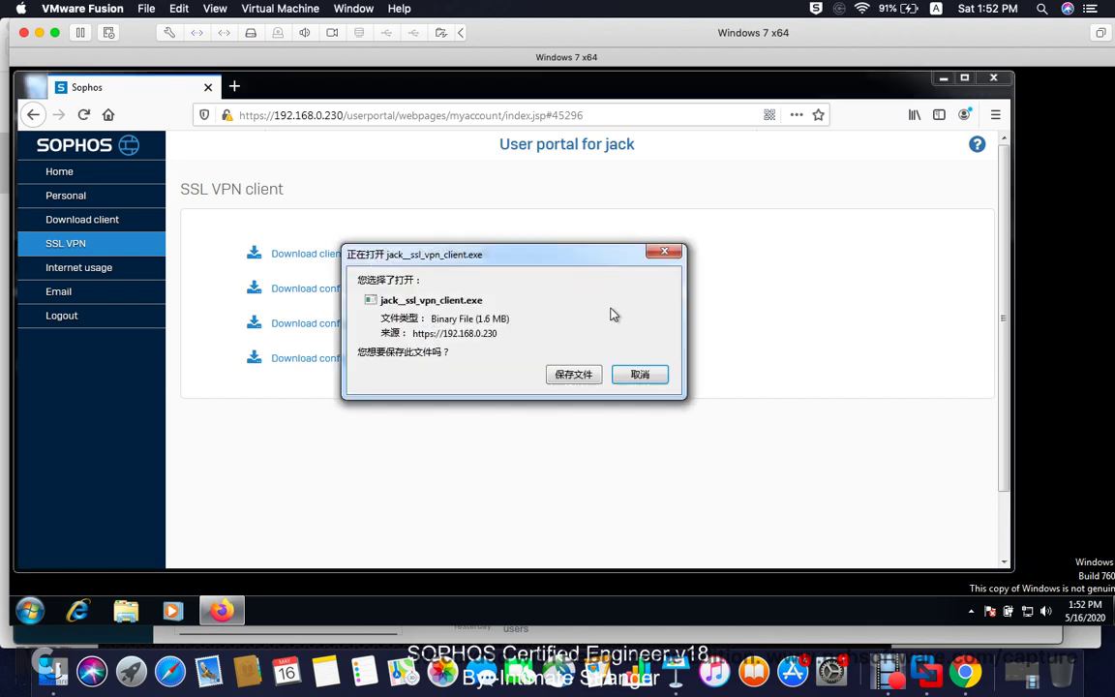
{"action": "left_click", "coordinate": [574, 375]}
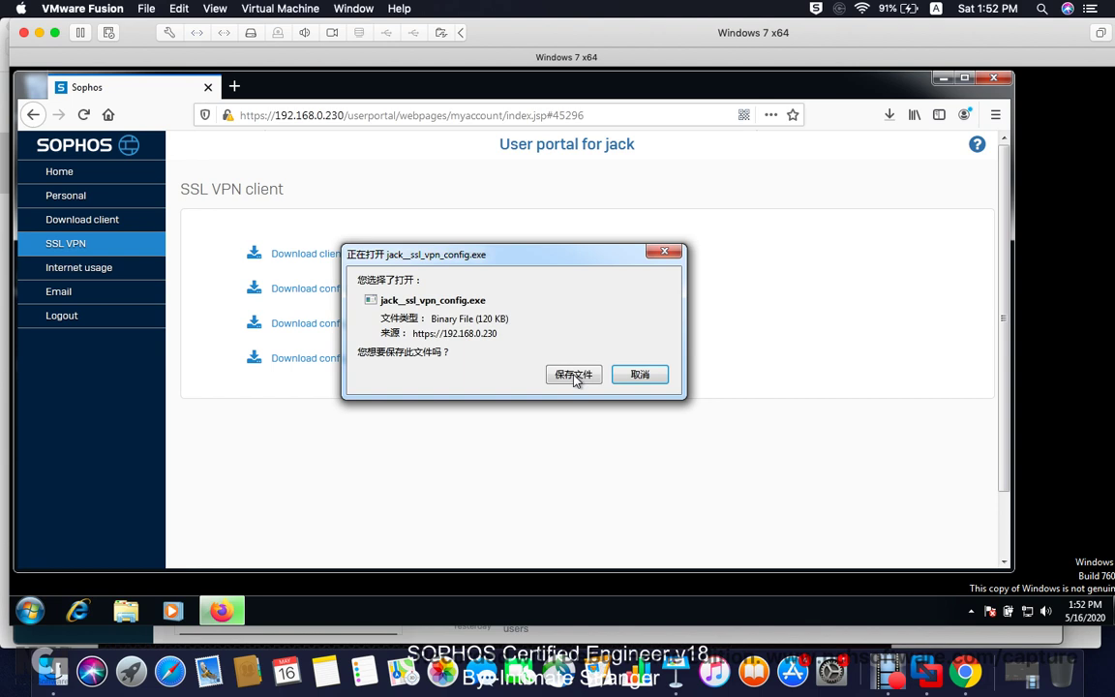
{"action": "left_click", "coordinate": [574, 374]}
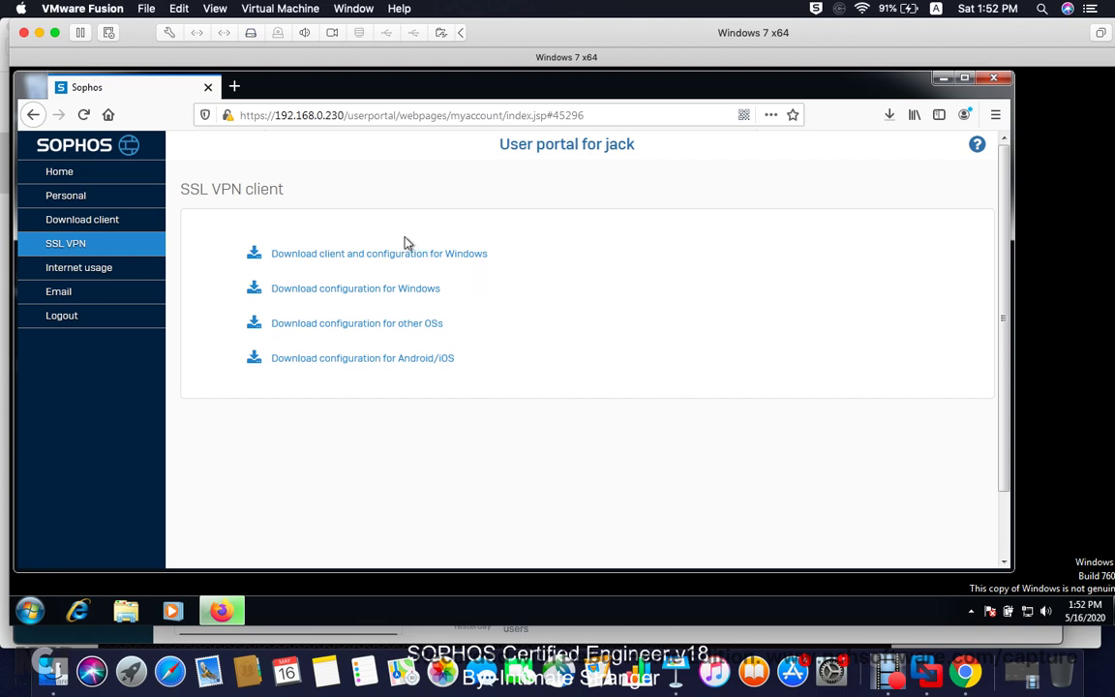
Step: Run the downloaded SSL VPN client .exe from Firefox's downloads and minimize Firefox
{"action": "left_click", "coordinate": [387, 256]}
{"action": "left_click", "coordinate": [888, 115]}
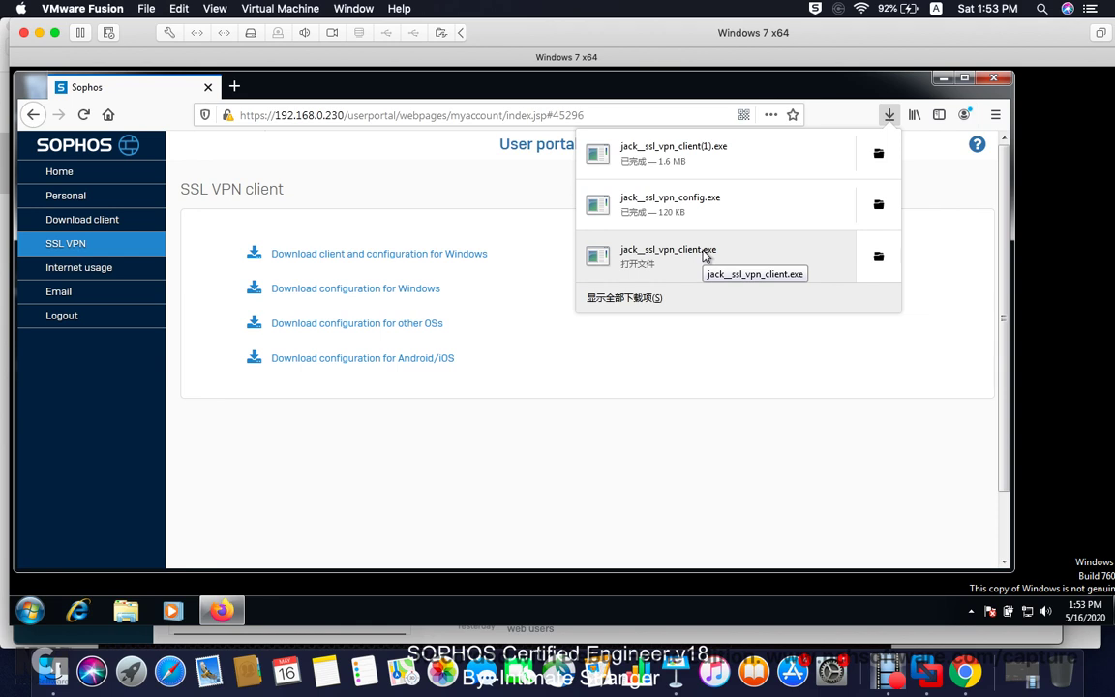
{"action": "left_click", "coordinate": [703, 255]}
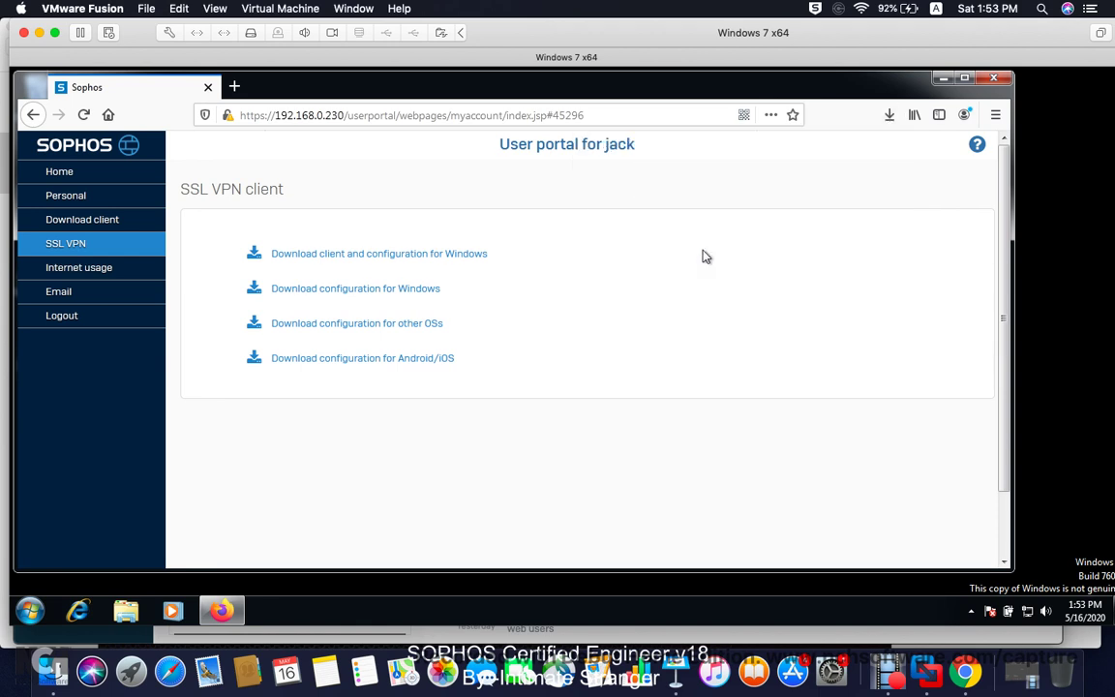
{"action": "left_click", "coordinate": [944, 80]}
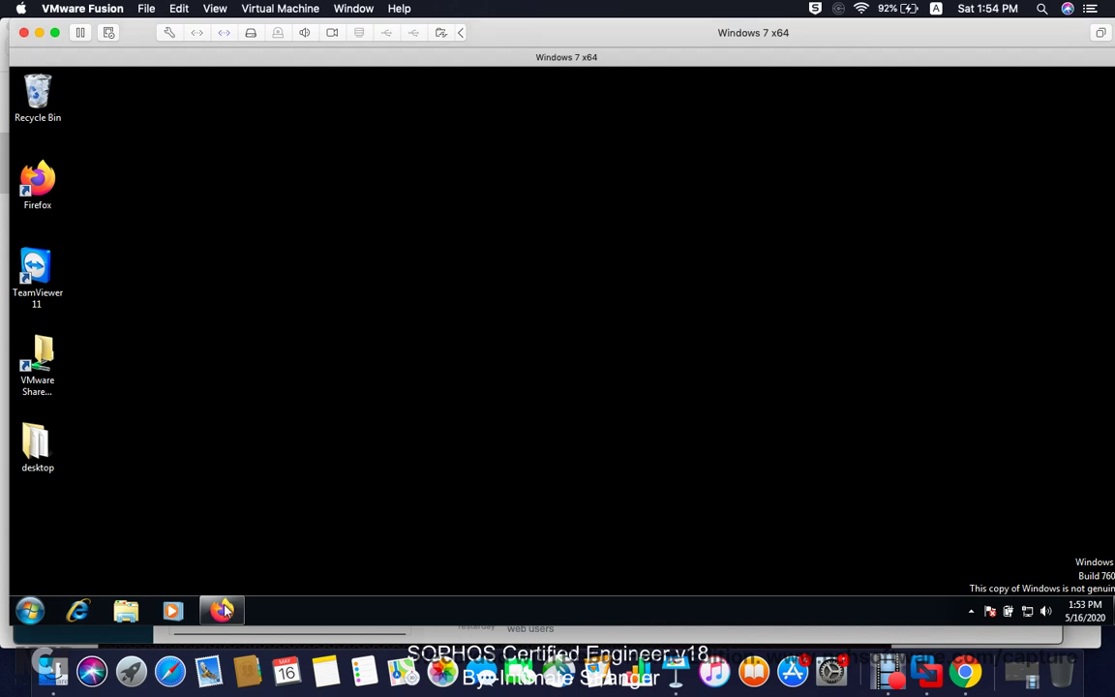
Step: Refresh the desktop twice while waiting for the Sophos SSL VPN Client 2.1 Setup welcome page
{"action": "right_click", "coordinate": [403, 239]}
{"action": "right_click", "coordinate": [574, 303]}
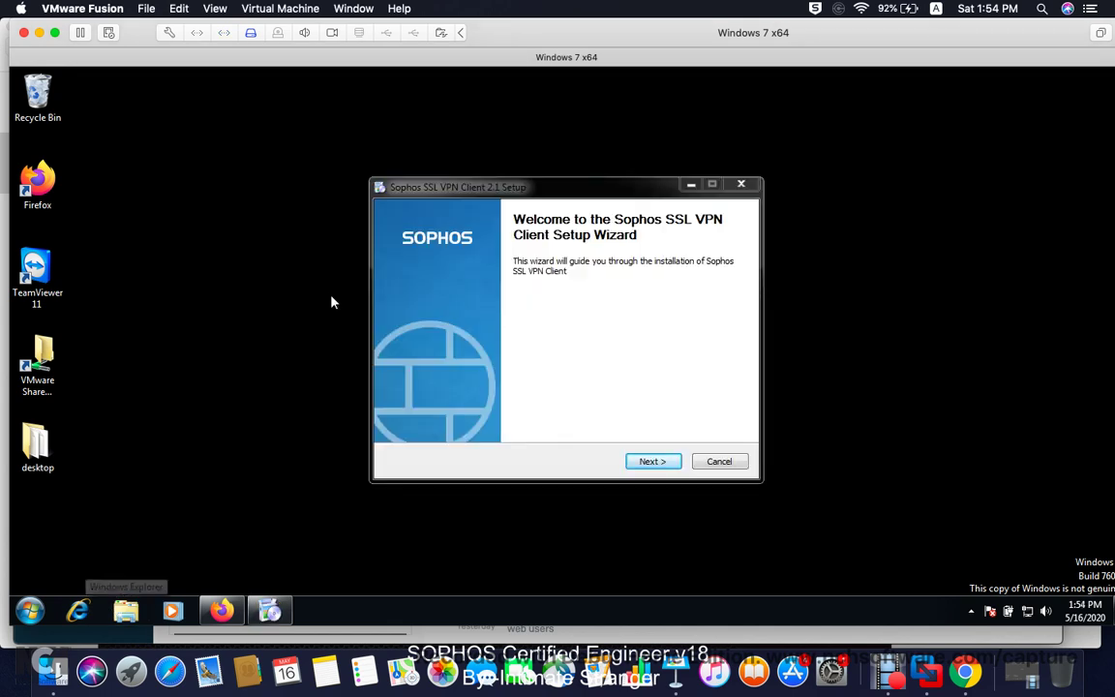
Step: Install Sophos SSL VPN Client 2.1 to the default folder, allowing the adapter driver, then finish
{"action": "left_click", "coordinate": [650, 462]}
{"action": "left_click", "coordinate": [656, 461]}
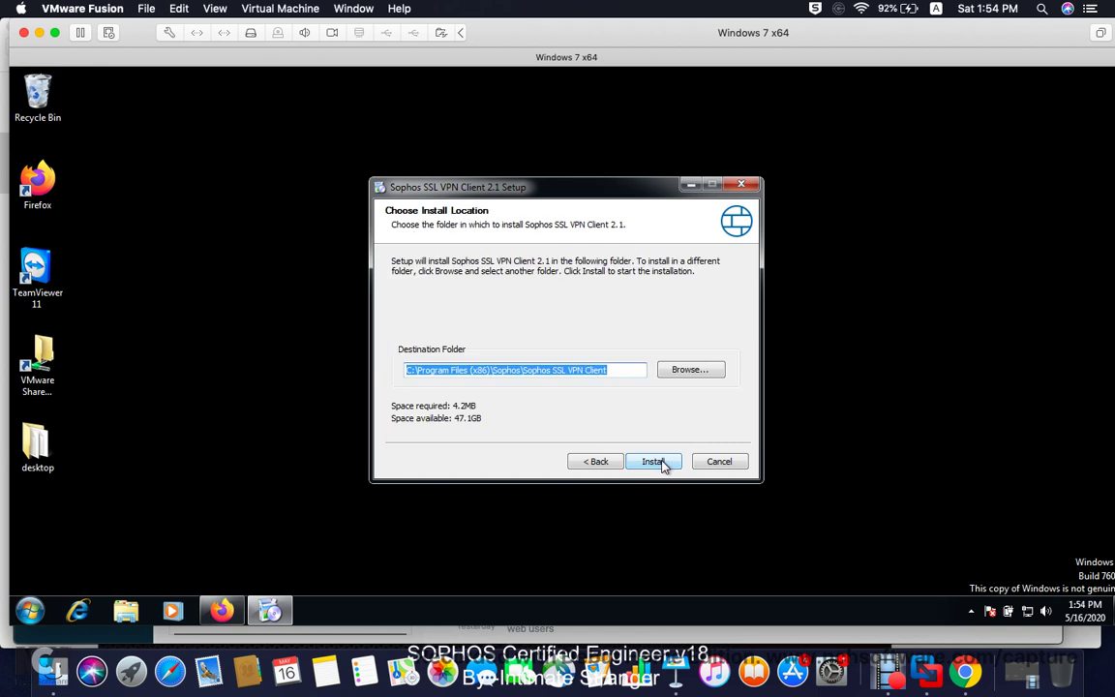
{"action": "left_click", "coordinate": [656, 462]}
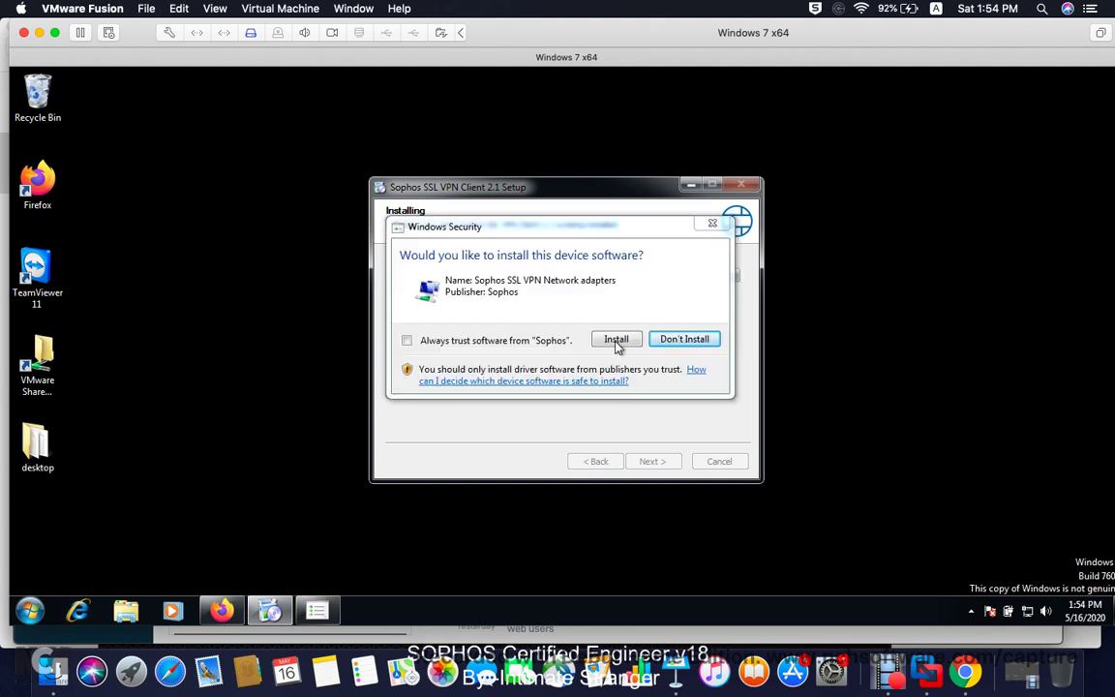
{"action": "left_click", "coordinate": [616, 340]}
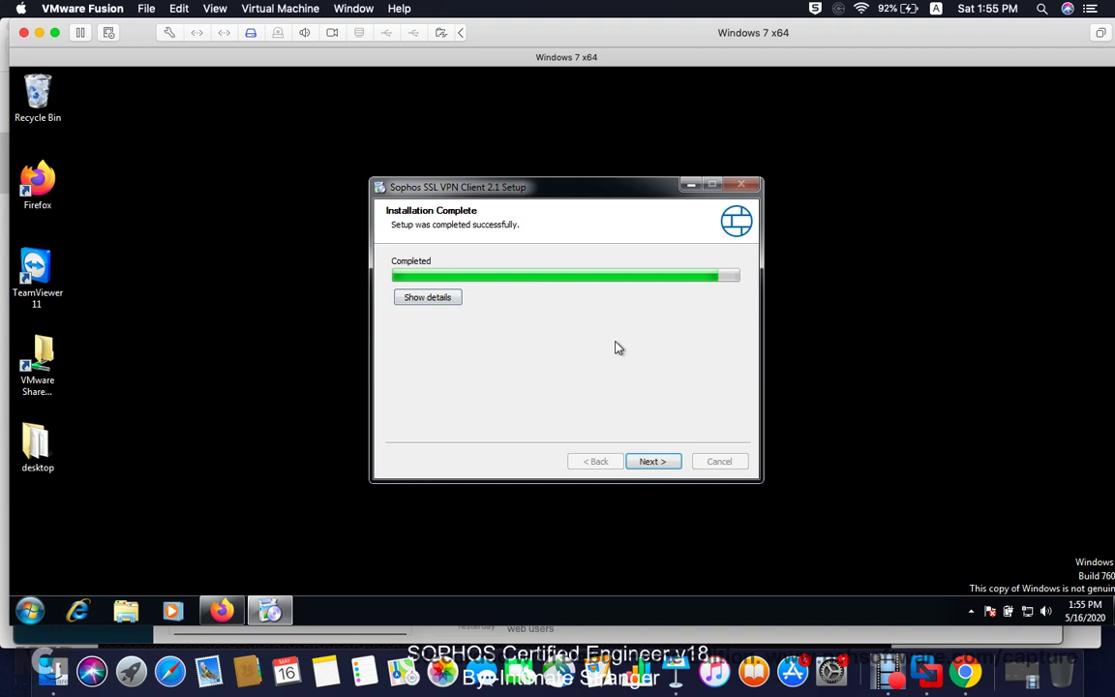
{"action": "left_click", "coordinate": [650, 462]}
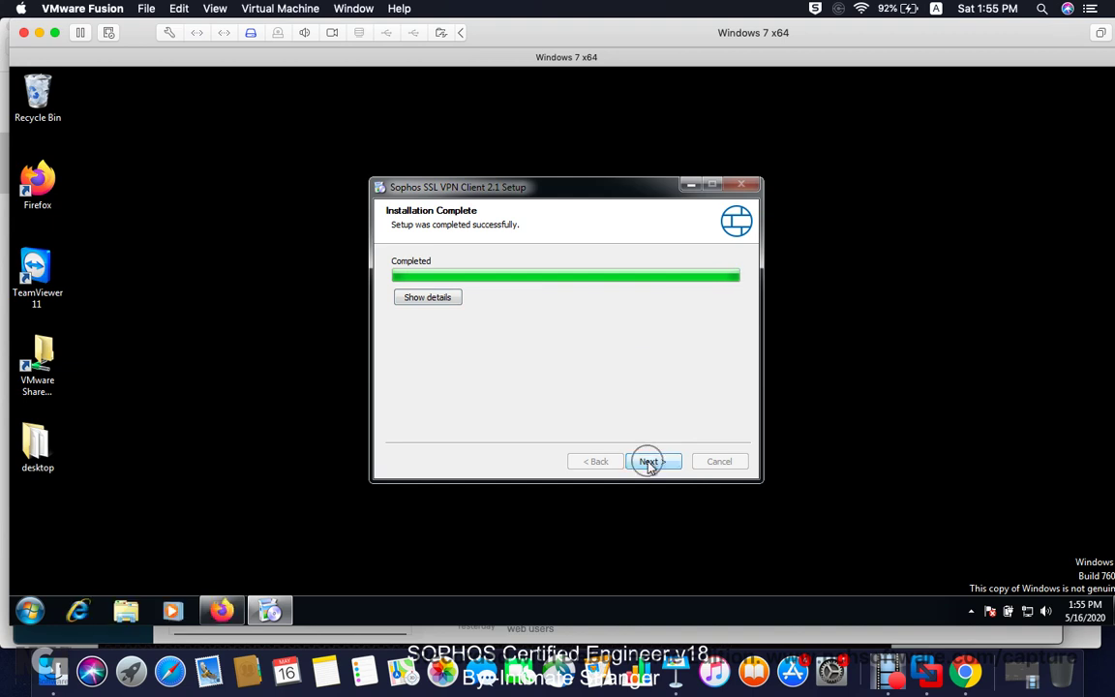
{"action": "left_click", "coordinate": [652, 462]}
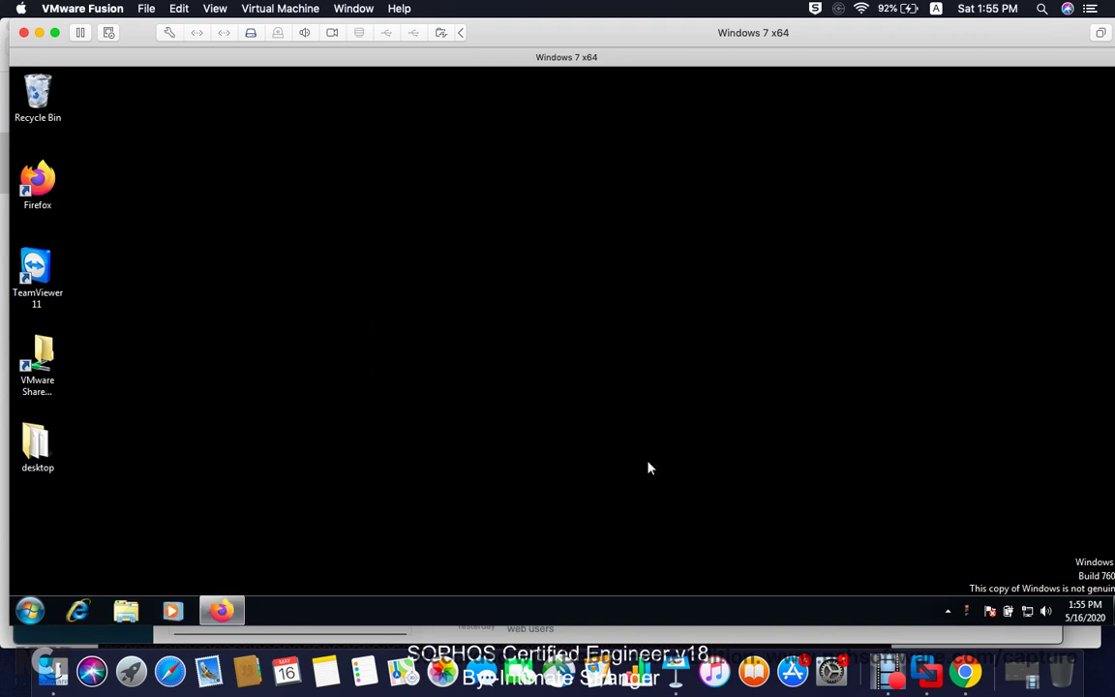
Step: Log in to the SSL VPN client with the user's username and password, and confirm the connection gets address 10.81.234.6
{"action": "double_click", "coordinate": [967, 612]}
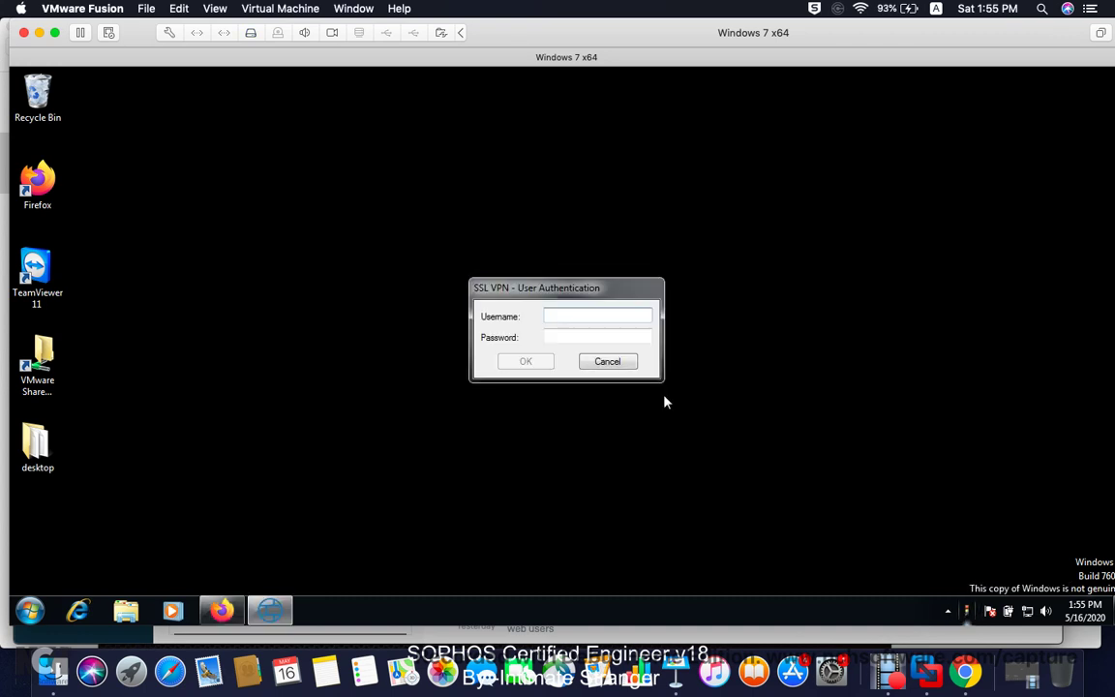
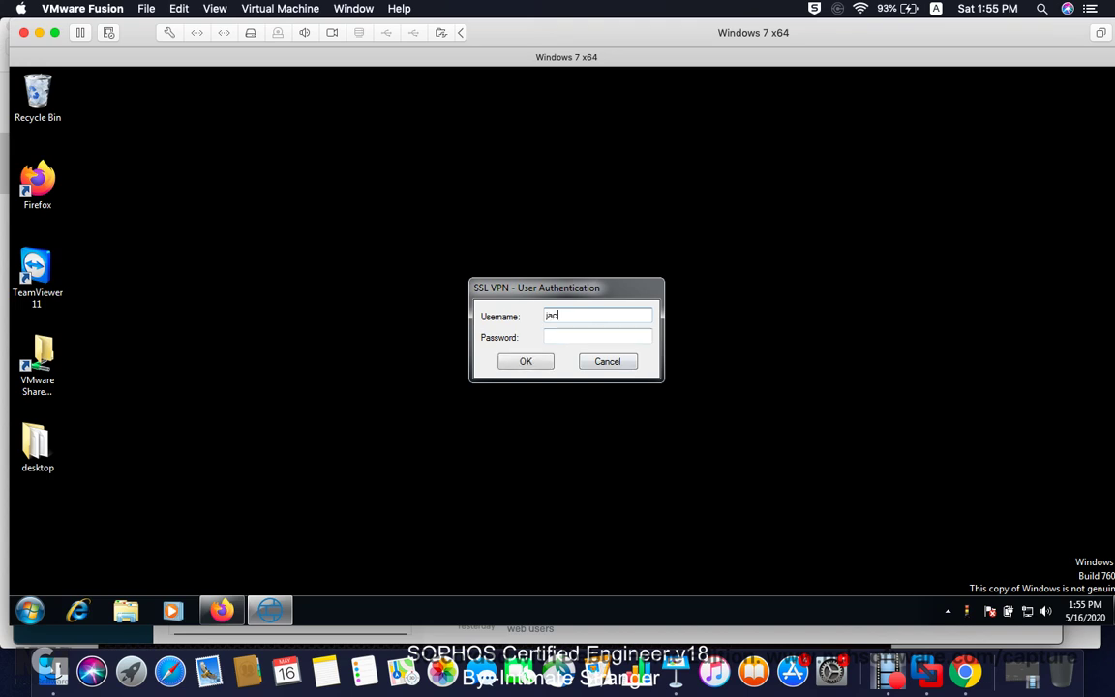
{"action": "key", "text": "Tab"}
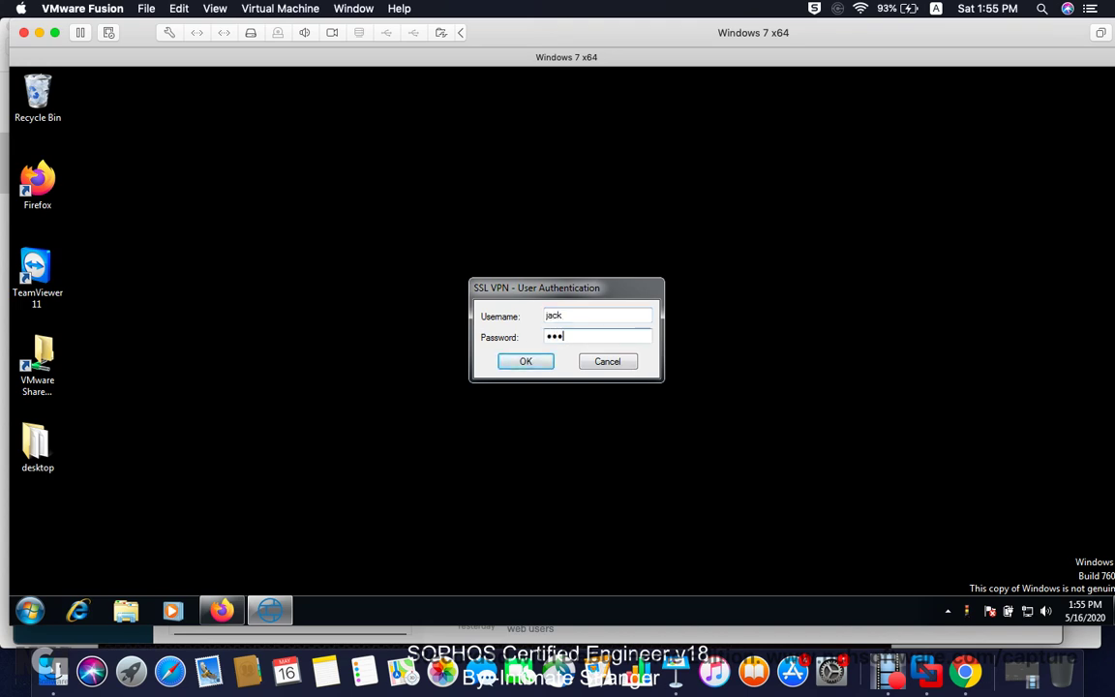
{"action": "left_click", "coordinate": [531, 362]}
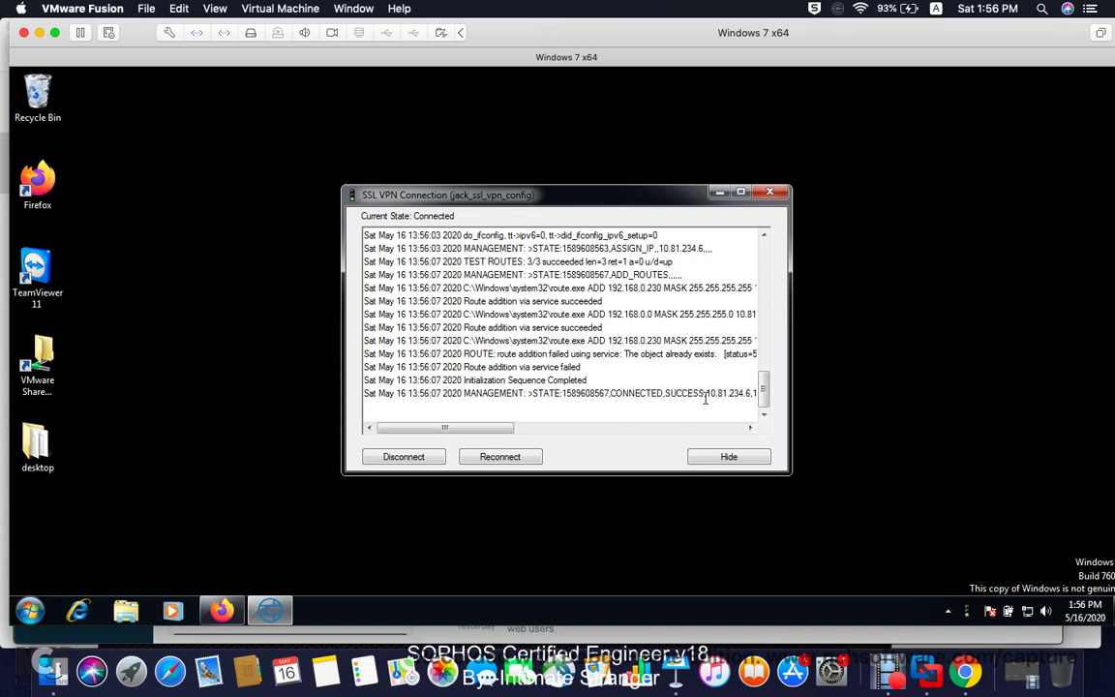
{"action": "left_click_drag", "start_coordinate": [510, 427], "coordinate": [552, 428]}
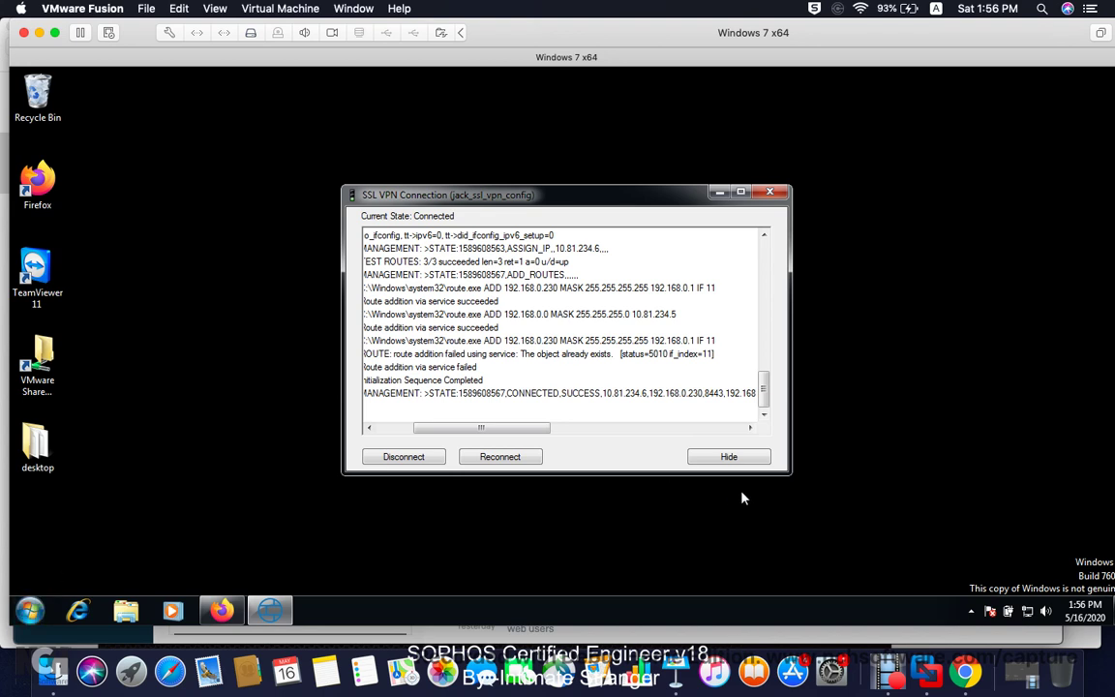
{"action": "left_click", "coordinate": [971, 610]}
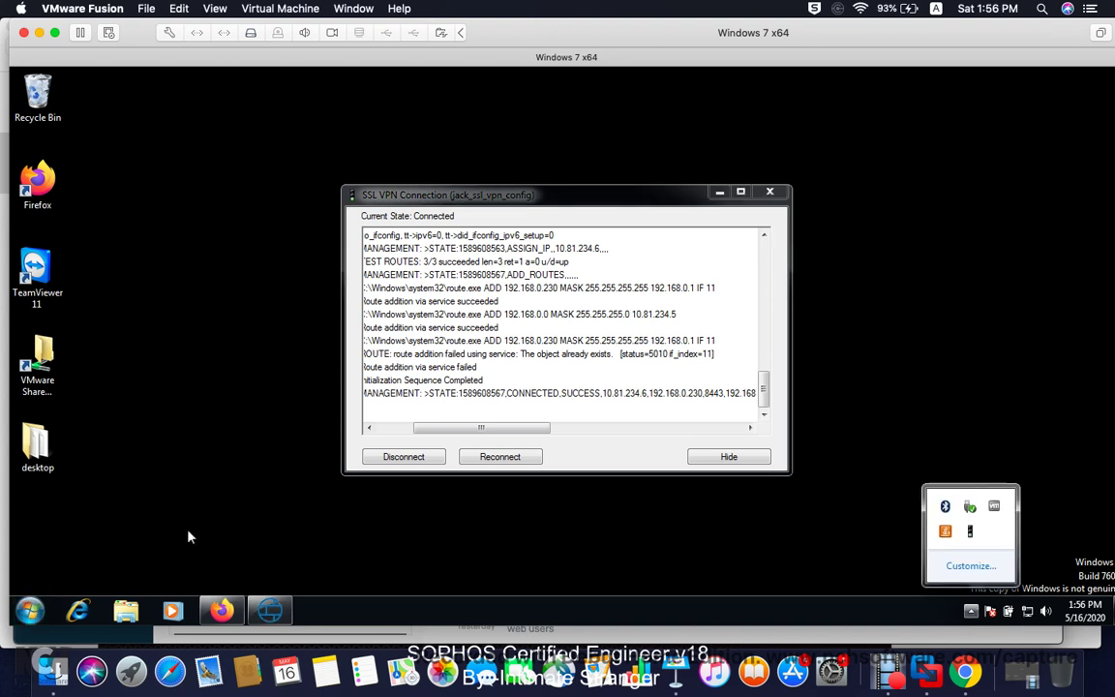
Step: Run ipconfig /all in Command Prompt to show the VPN adapter's IPv4 address 10.81.234.6
{"action": "key", "text": "super"}
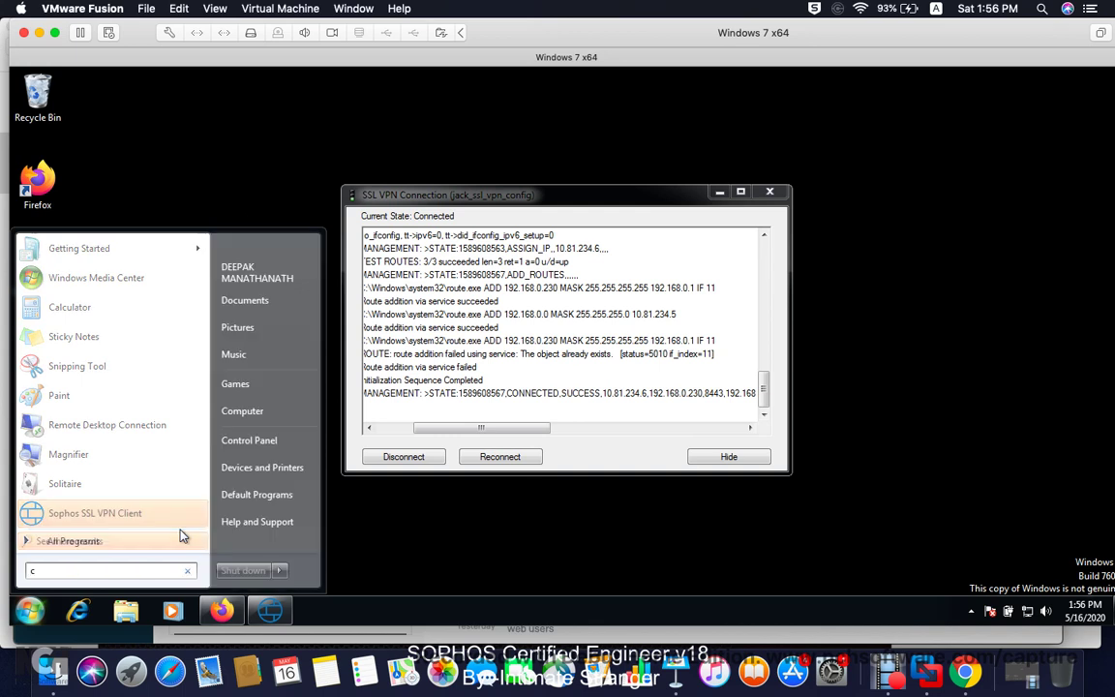
{"action": "type", "text": "cmd"}
{"action": "key", "text": "Return"}
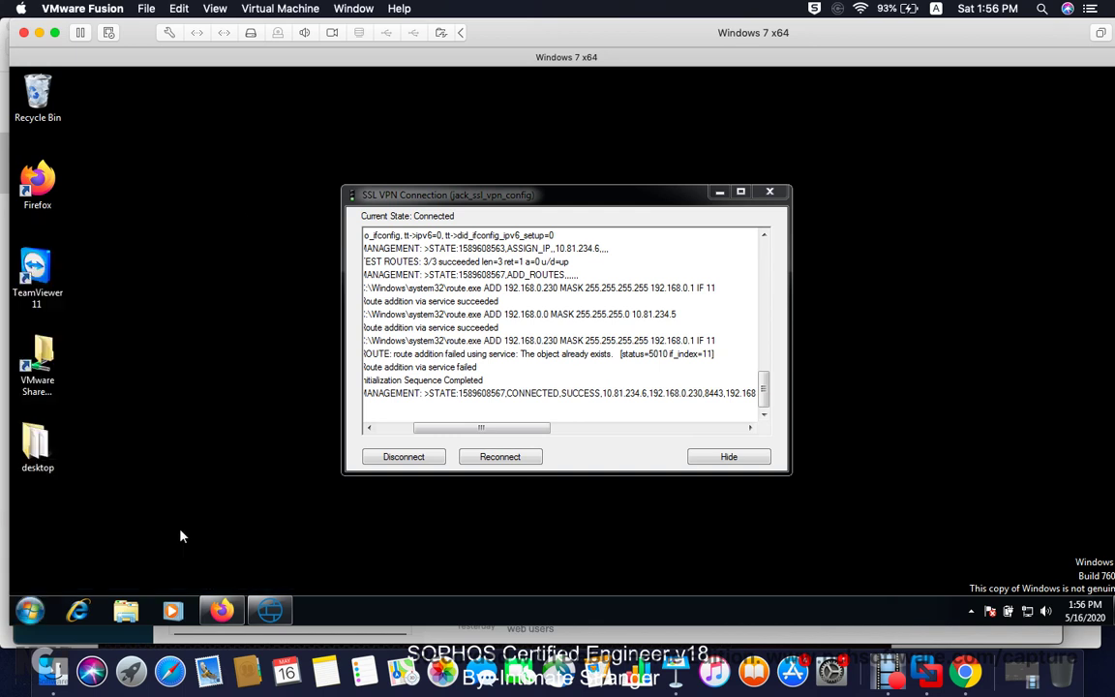
{"action": "type", "text": "ipco"}
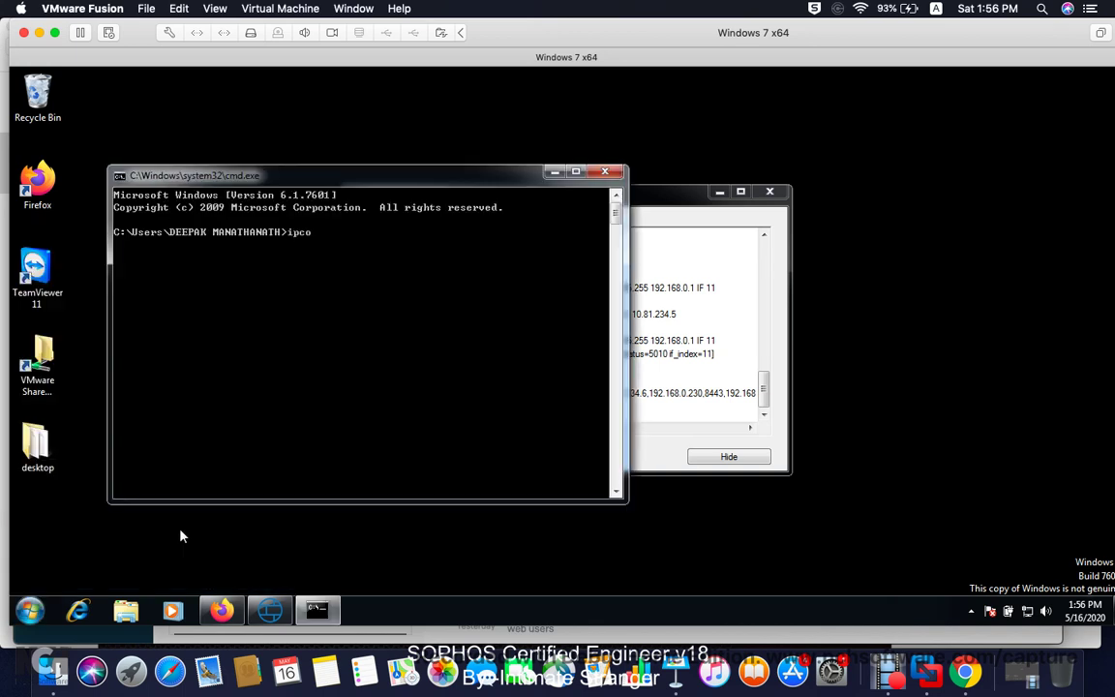
{"action": "type", "text": "nfig /all"}
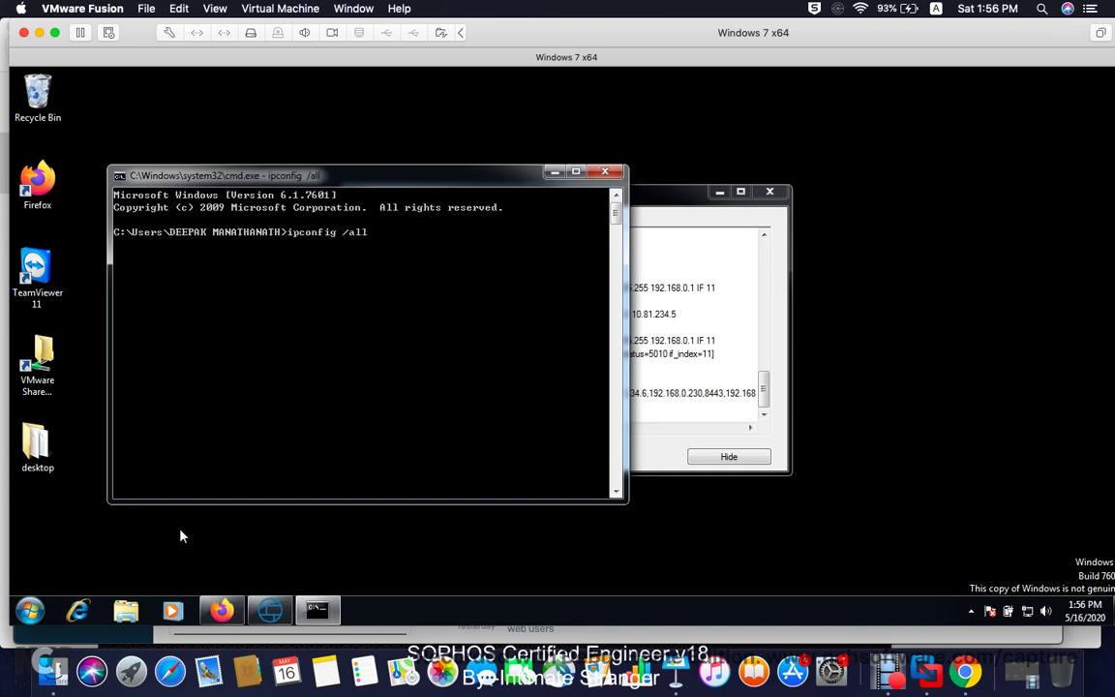
{"action": "key", "text": "Return"}
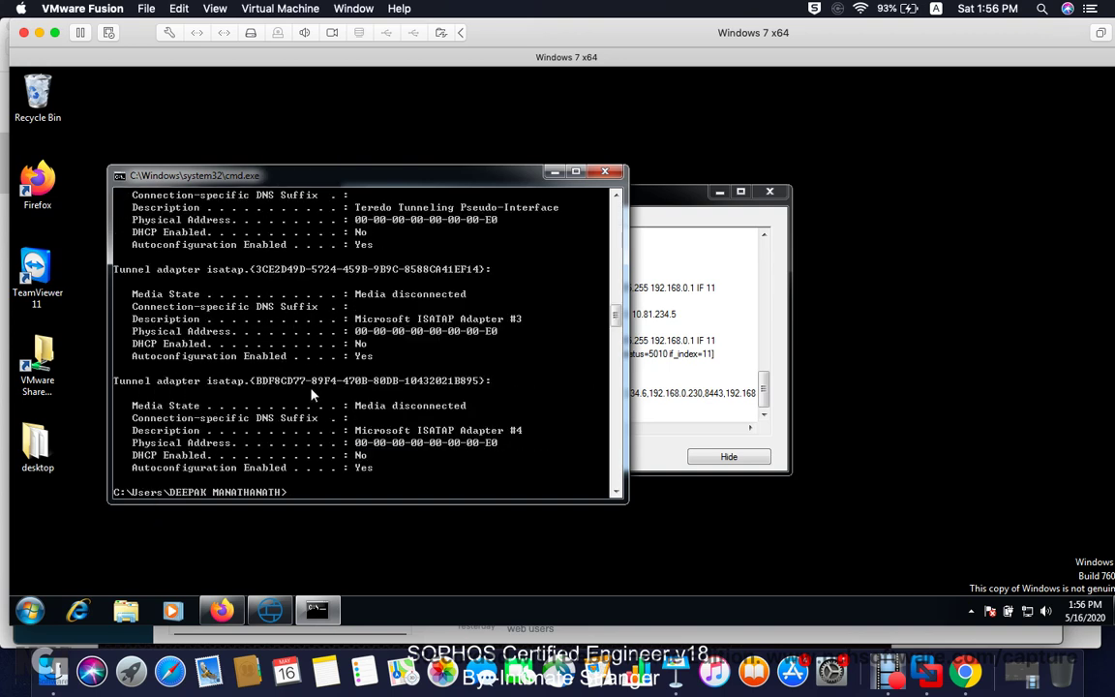
{"action": "scroll", "coordinate": [312, 394], "scroll_direction": "down", "scroll_amount": 1}
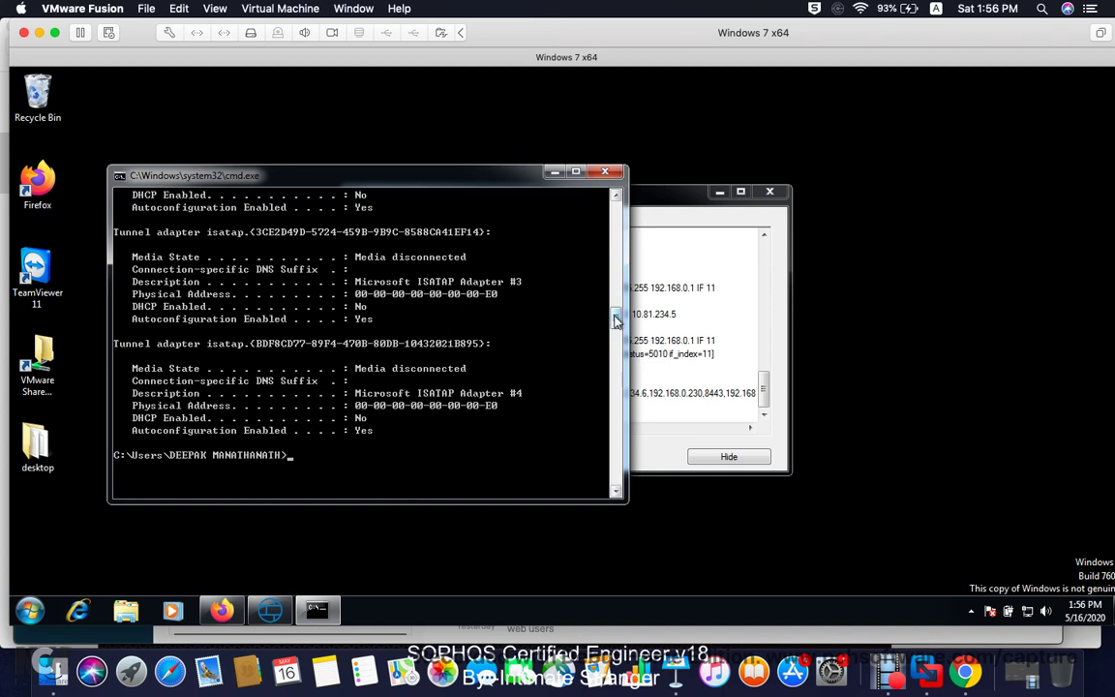
{"action": "left_click_drag", "start_coordinate": [617, 316], "coordinate": [613, 229]}
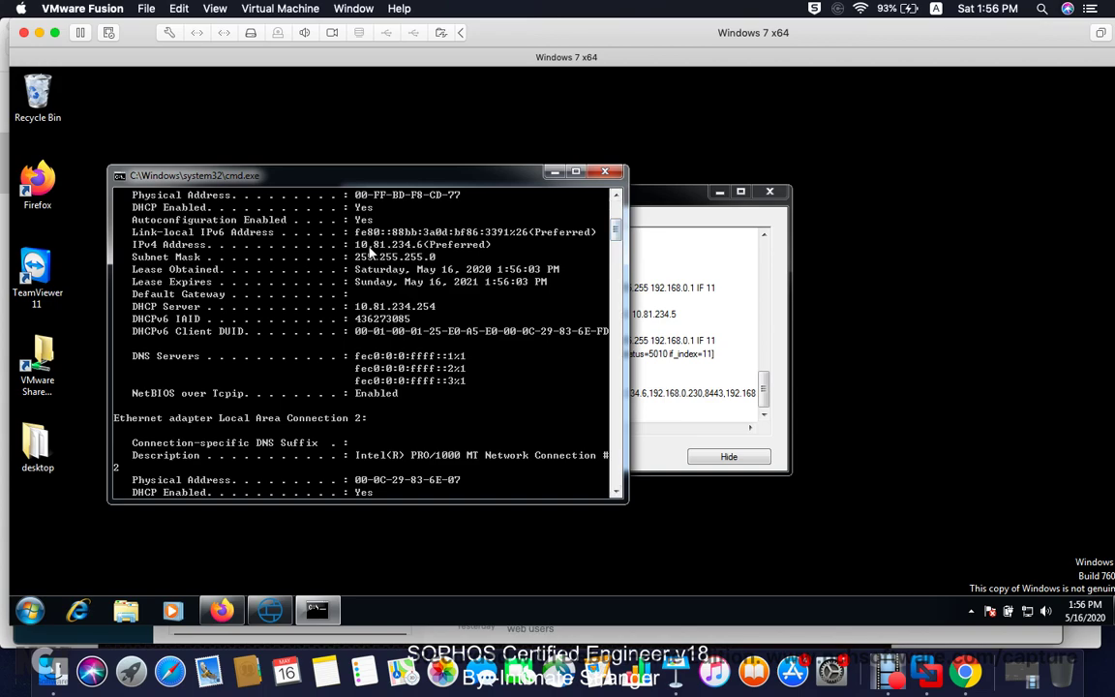
{"action": "left_click_drag", "start_coordinate": [454, 178], "coordinate": [369, 180]}
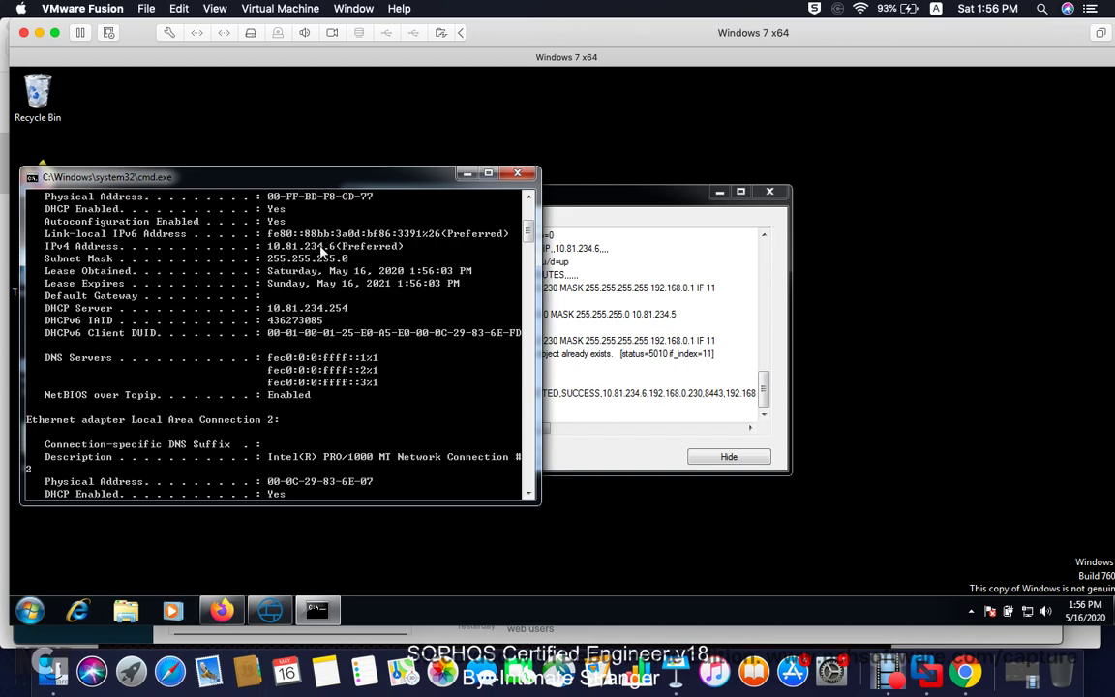